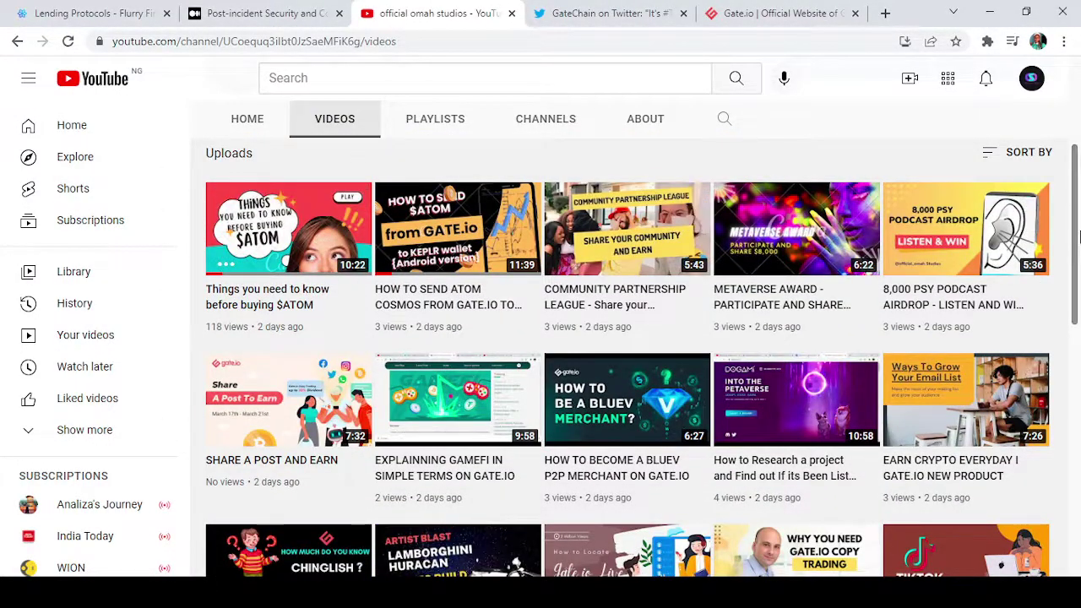
- Switch to the Gate.io site and open the wallet's Funds Overview
scroll(1076, 249, "up", 3)
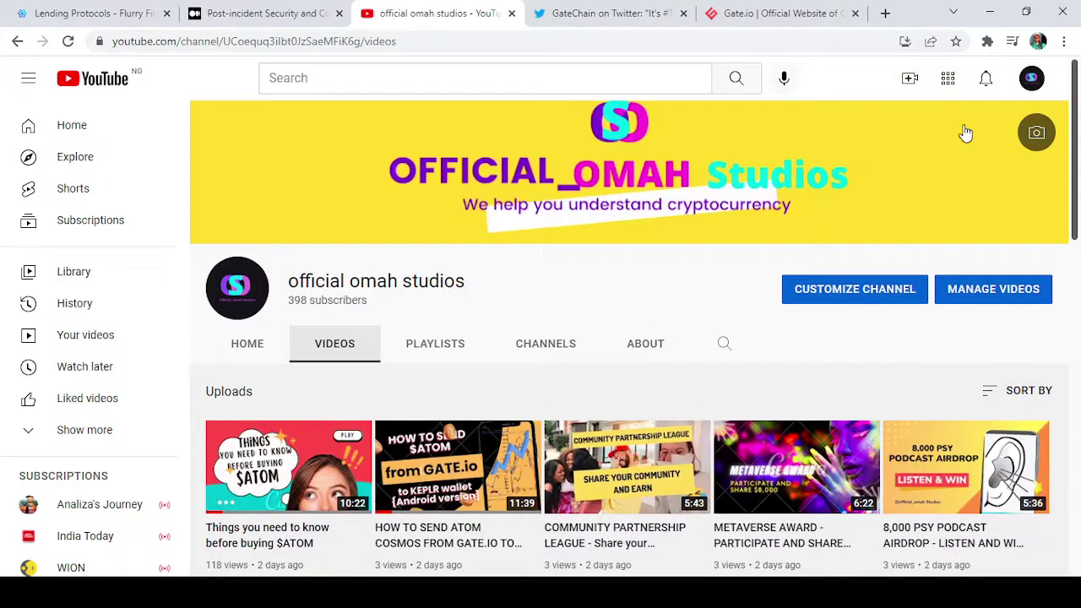
left_click(760, 14)
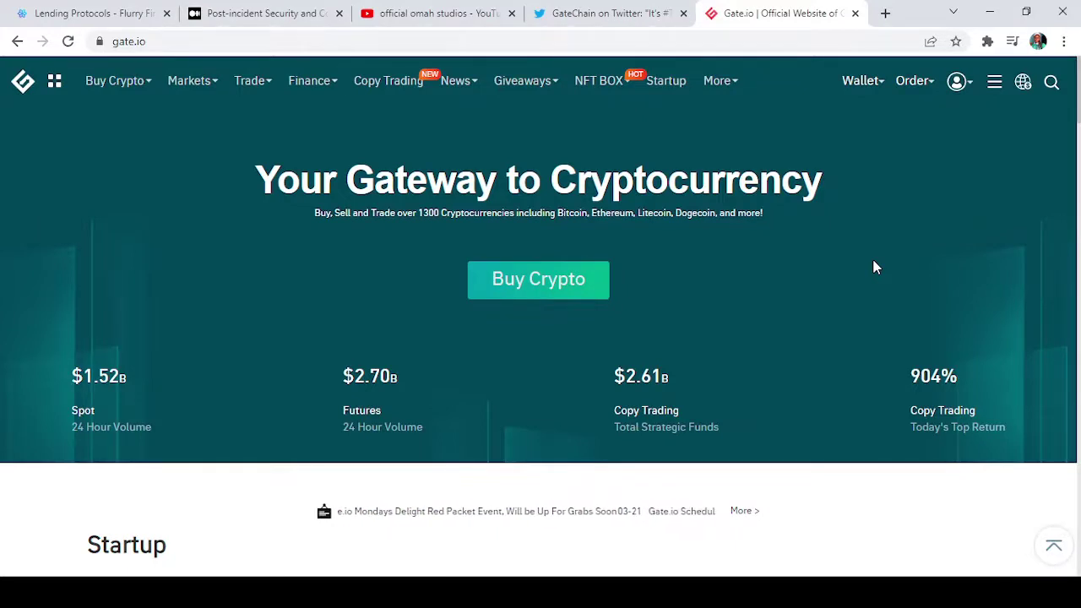
mouse_move(861, 81)
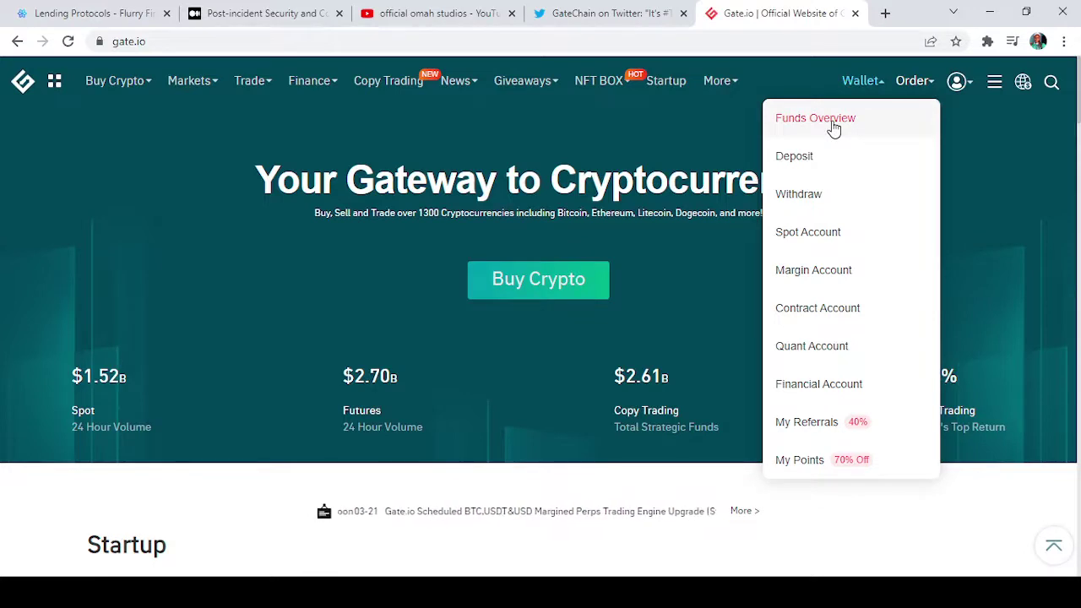
left_click(833, 128)
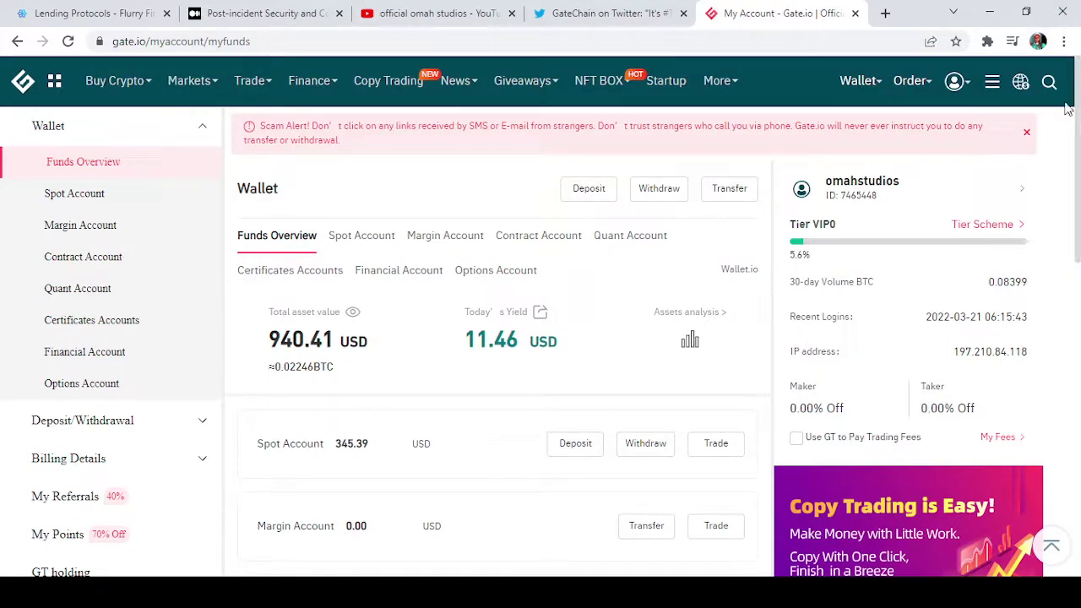
mouse_move(1077, 101)
left_mouse_down()
mouse_move(1079, 173)
mouse_move(1066, 90)
left_mouse_up()
mouse_move(912, 80)
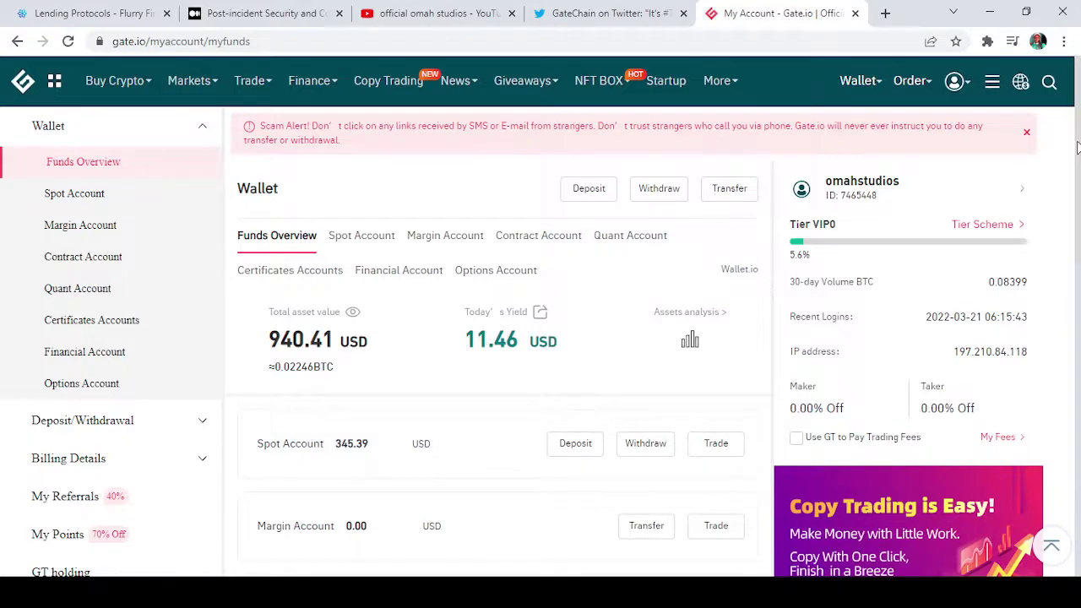
scroll(1077, 148, "down", 2)
scroll(1074, 141, "up", 2)
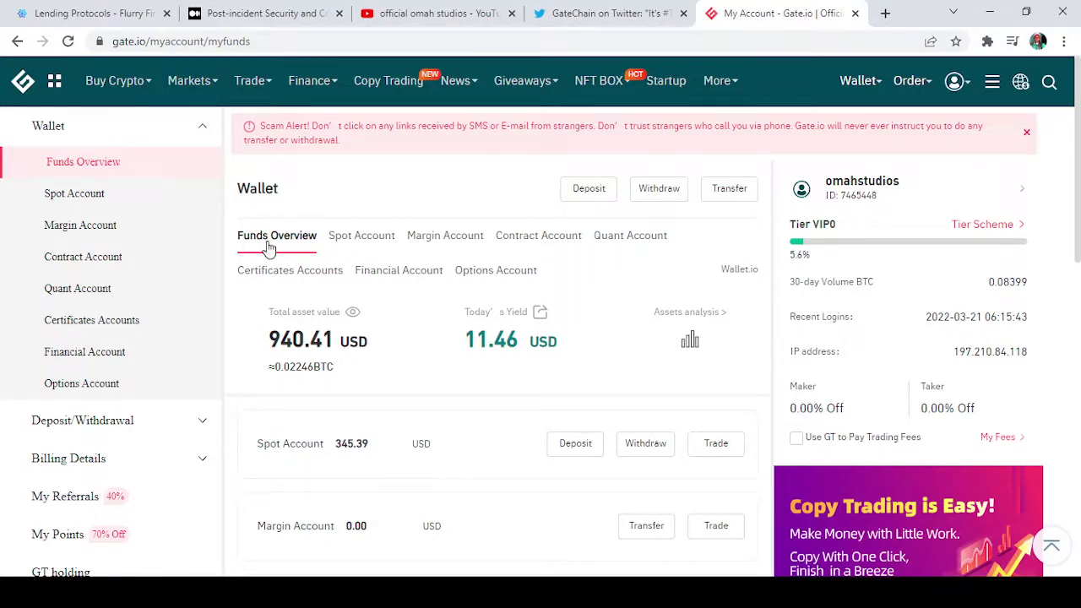
- Reopen the wallet's Funds Overview and go to All Bills under Billing Details
mouse_move(859, 81)
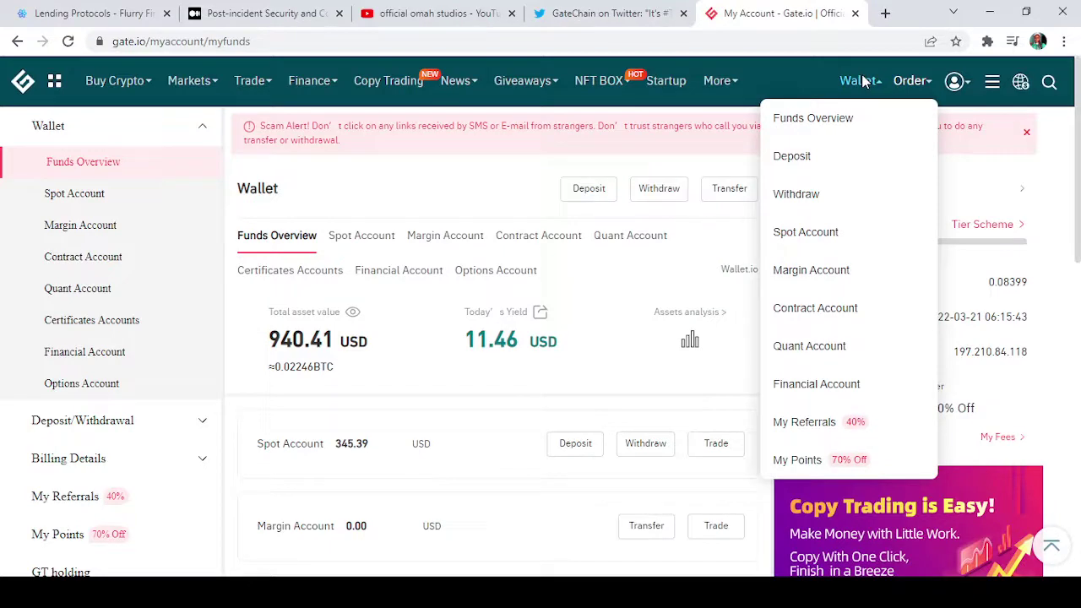
left_click(826, 118)
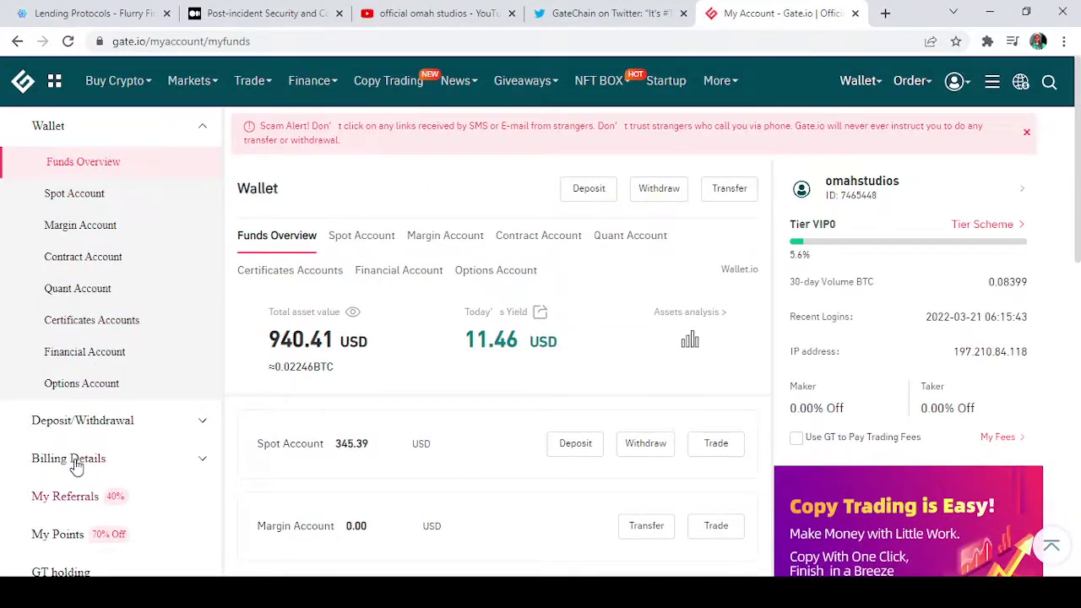
left_click(74, 462)
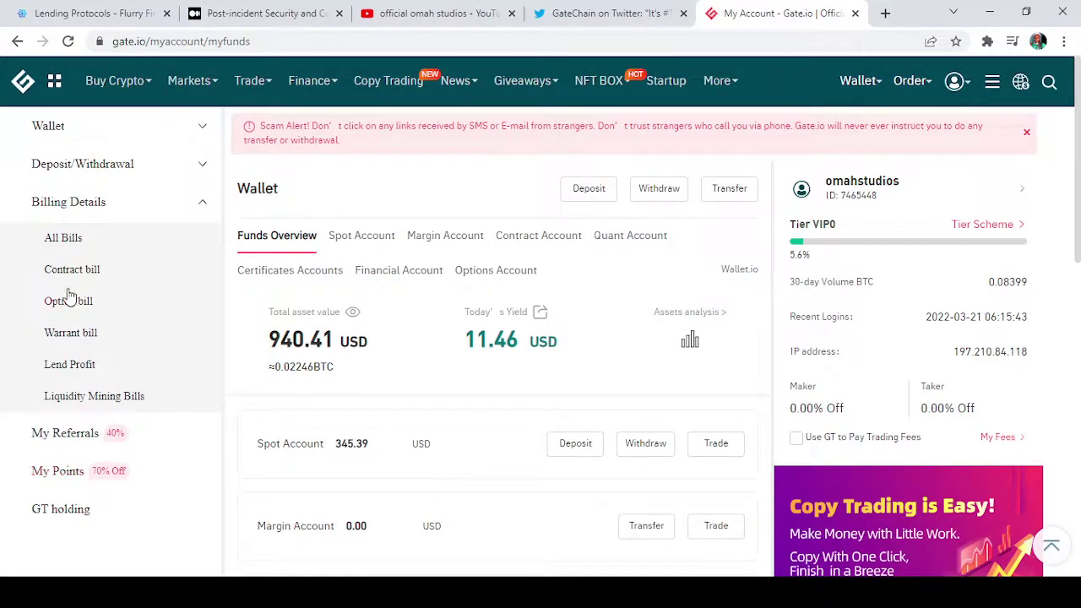
left_click(67, 242)
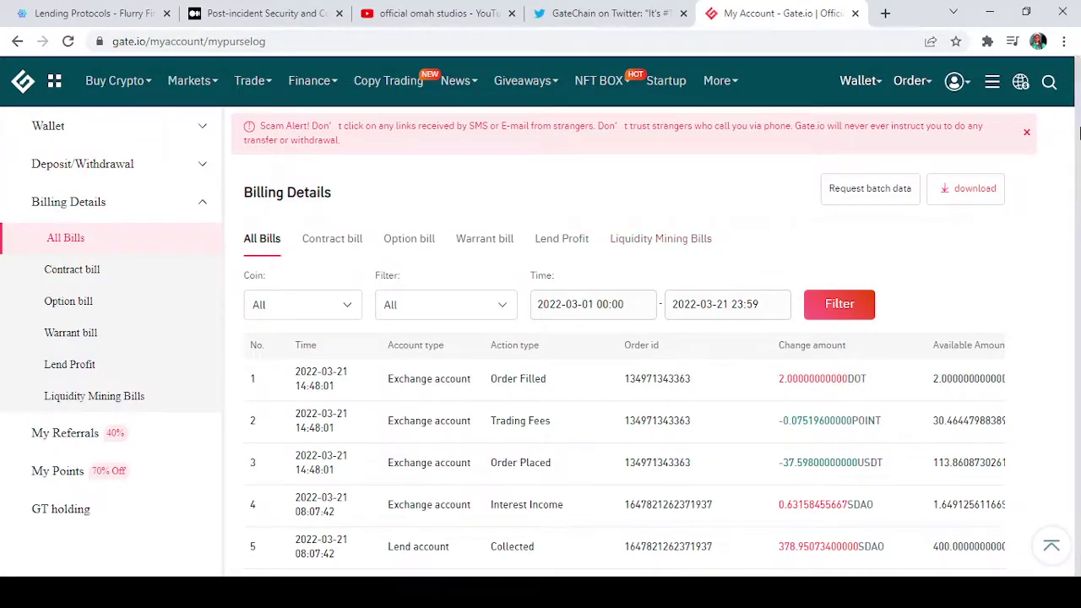
- Look through the first page of All Bills records down to the end of the table and return to its start
scroll(1076, 132, "down", 6)
scroll(1077, 132, "down", 10)
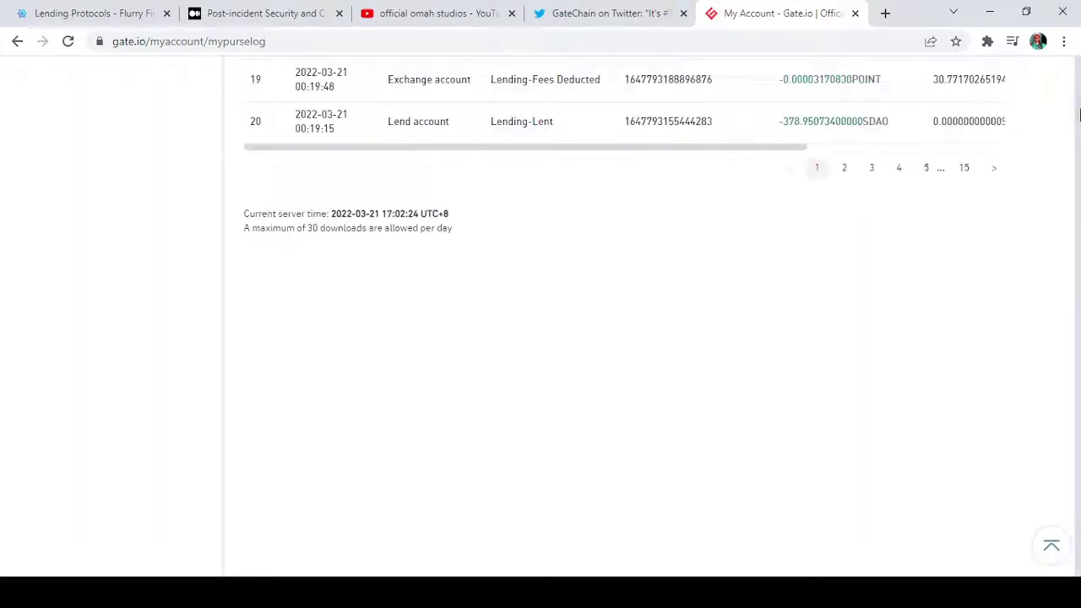
left_click_drag(1075, 197, 1077, 66)
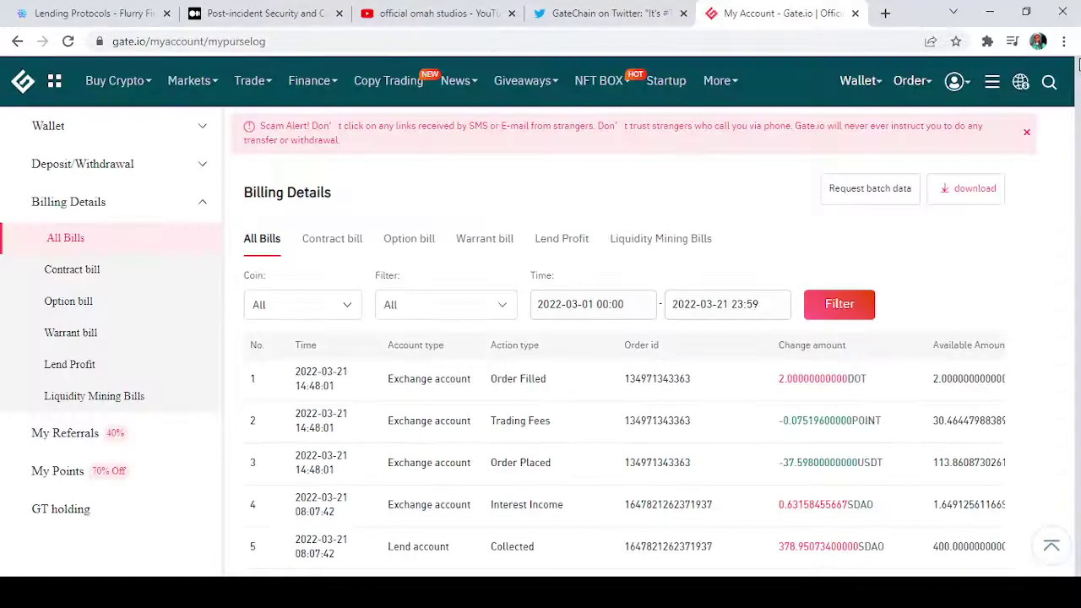
left_click(1075, 122)
left_click_drag(1076, 122, 1076, 72)
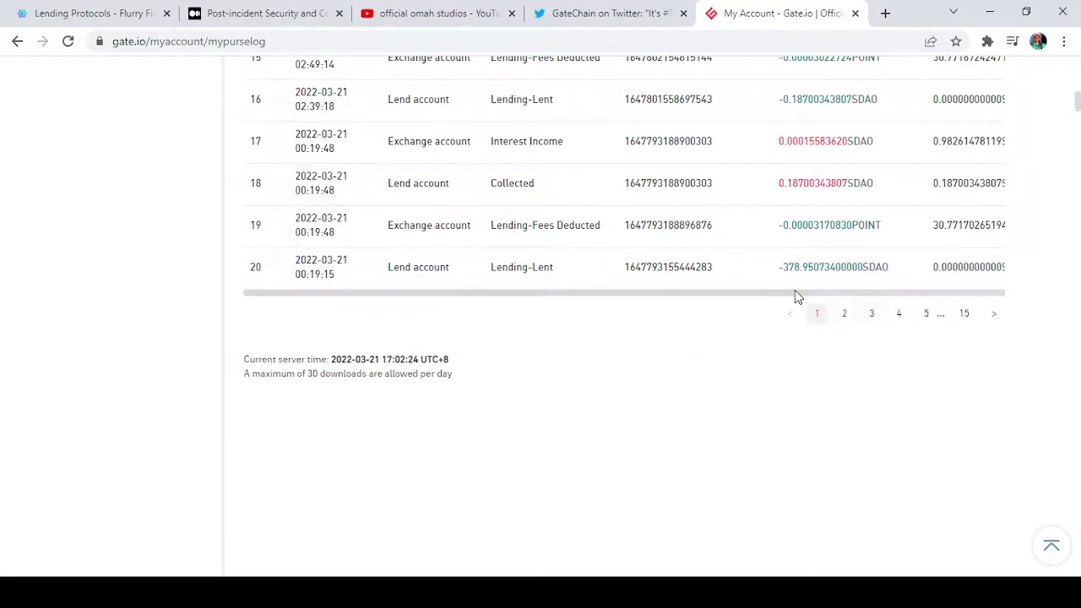
left_click_drag(796, 295, 639, 306)
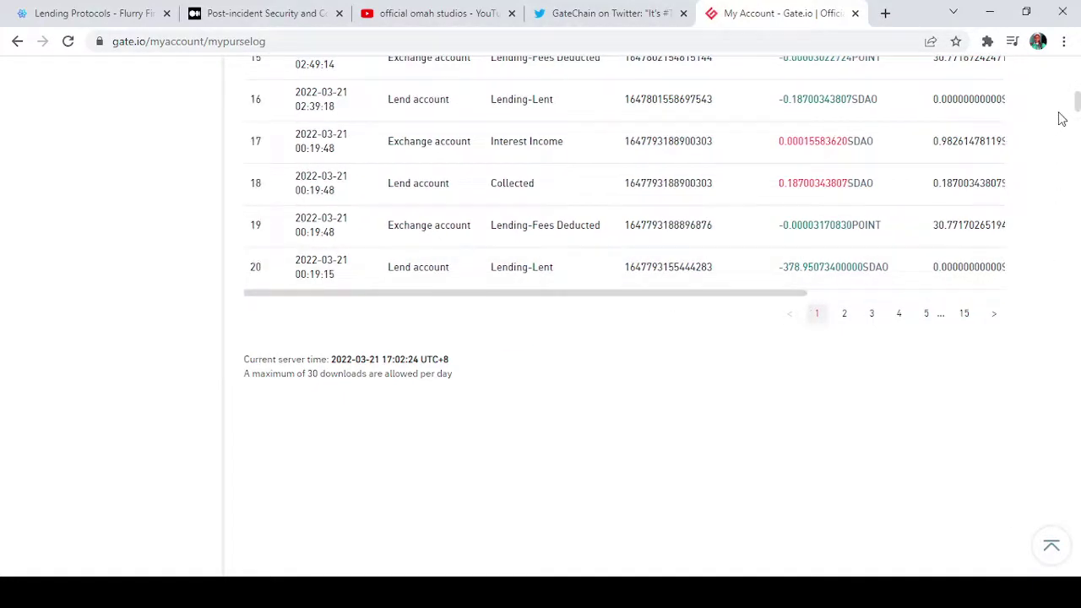
scroll(1077, 114, "up", 10)
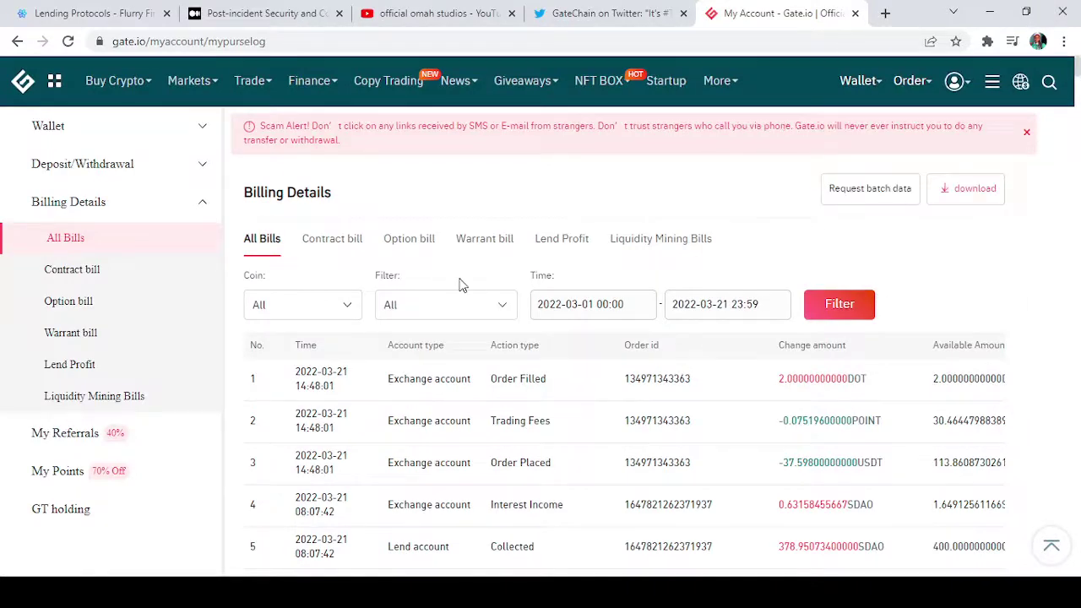
- View the contract, option and warrant bill records one after another
left_click(317, 244)
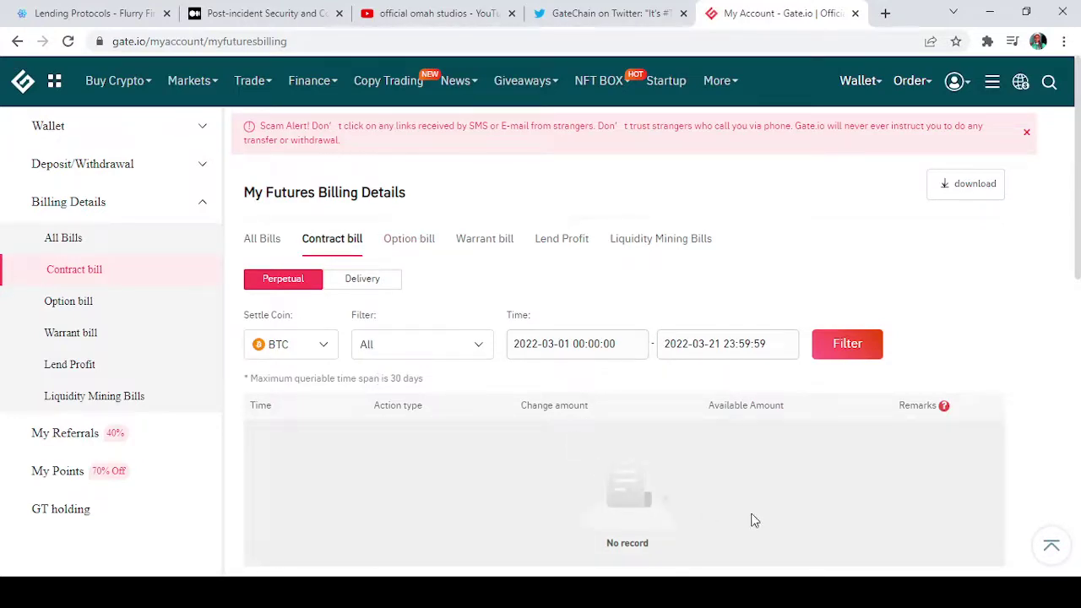
left_click(409, 238)
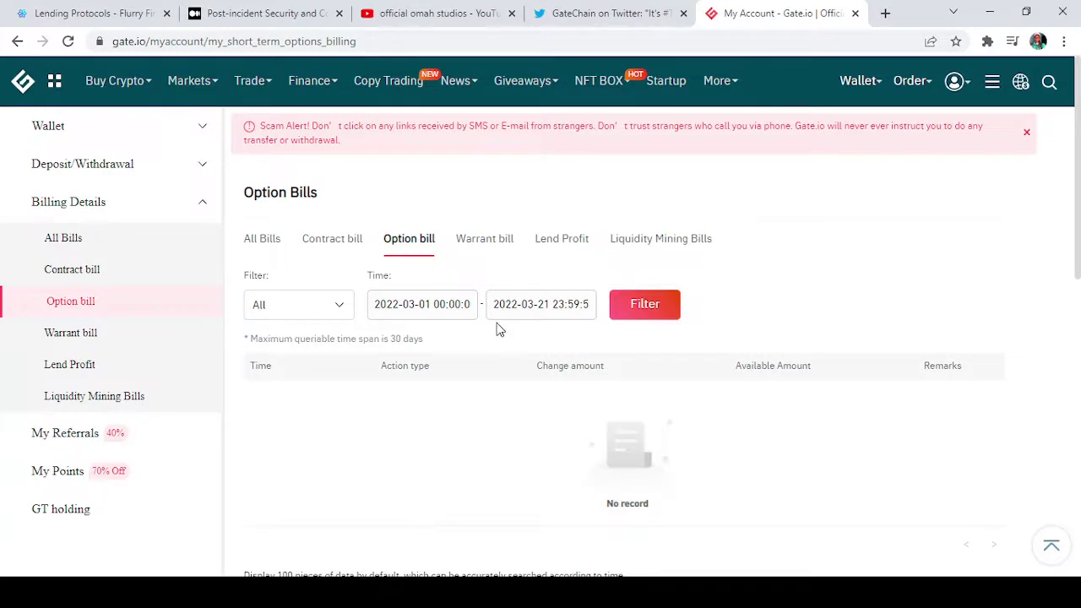
left_click(487, 241)
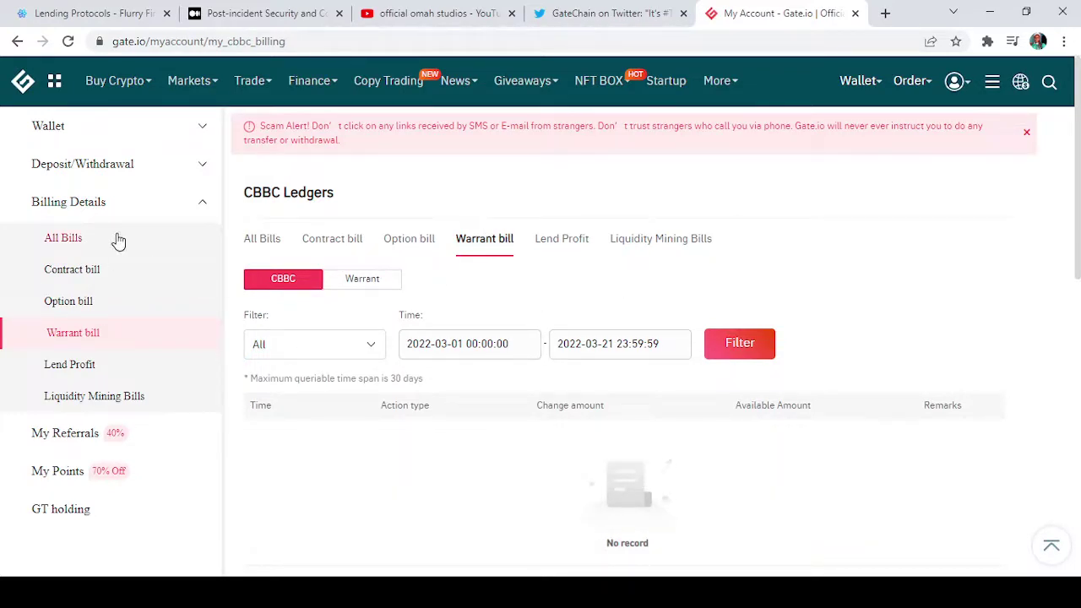
- Review the Lend Profit daily report and view the Liquidity Mining Bills
left_click(571, 245)
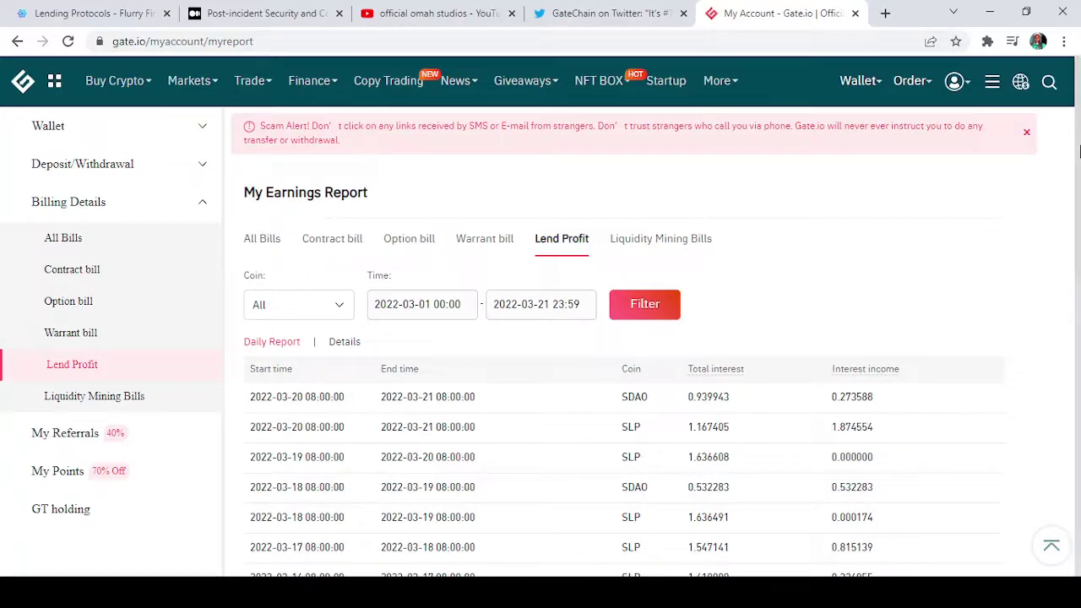
left_click_drag(1076, 152, 1078, 224)
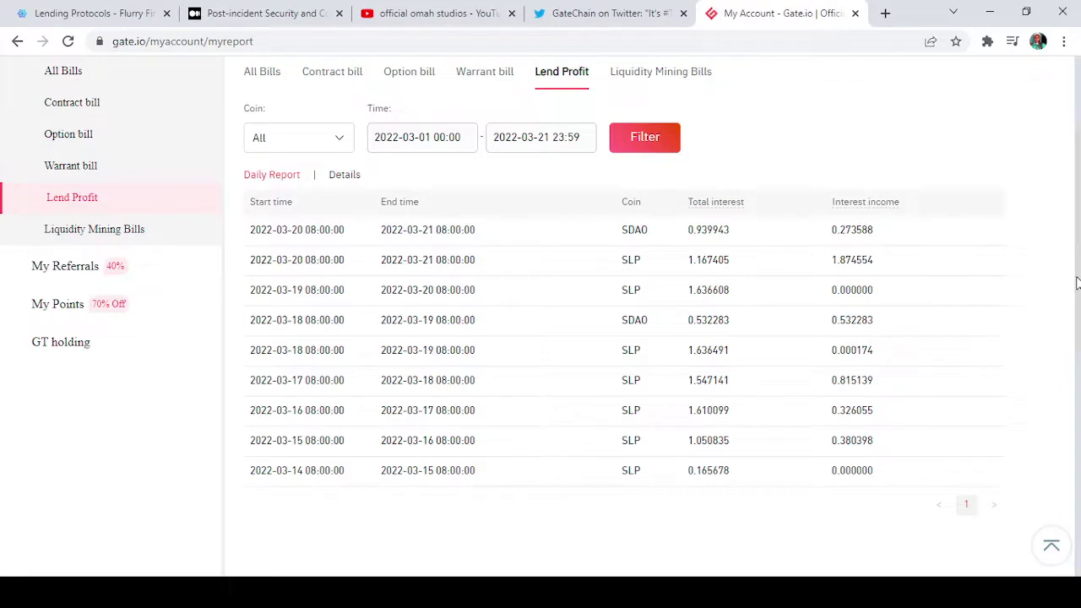
scroll(1076, 282, "up", 1)
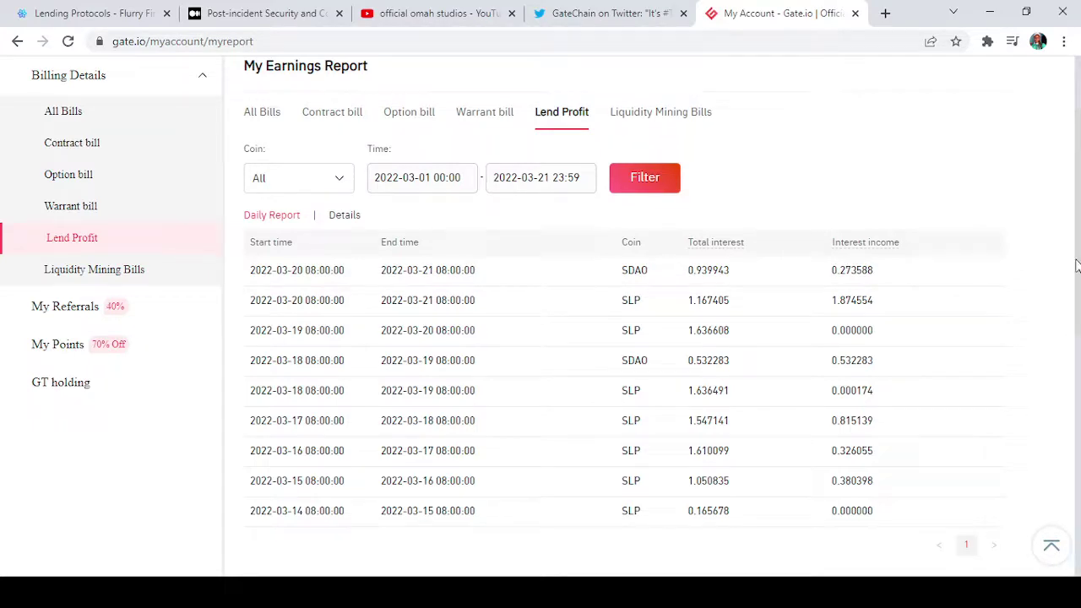
scroll(1076, 245, "up", 1)
scroll(1076, 245, "up", 2)
left_click(656, 224)
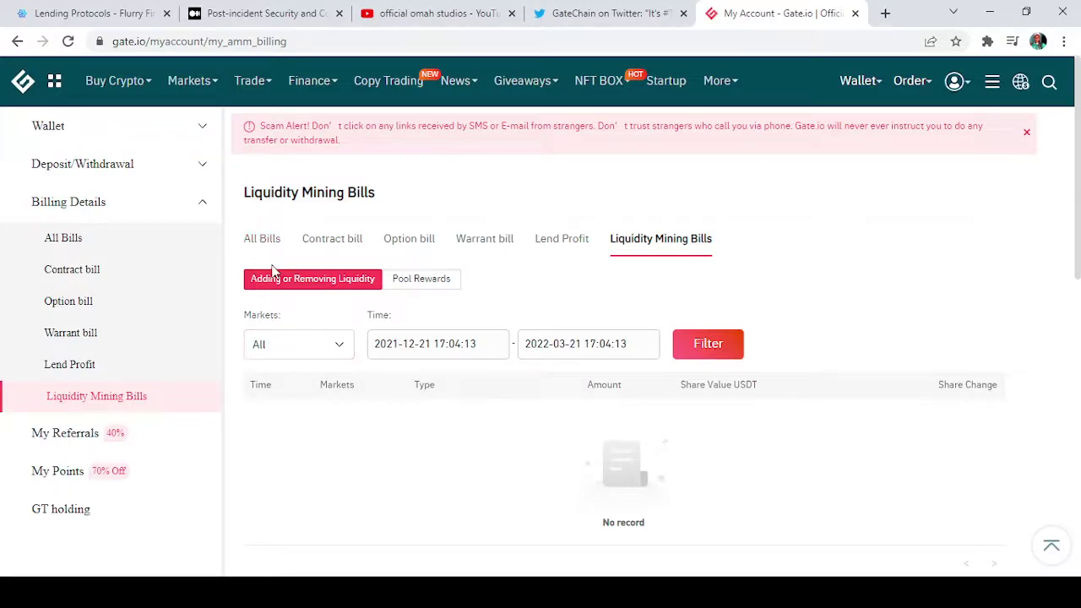
- Return to All Bills and look through the available coins and the action categories offered for filtering
left_click(262, 240)
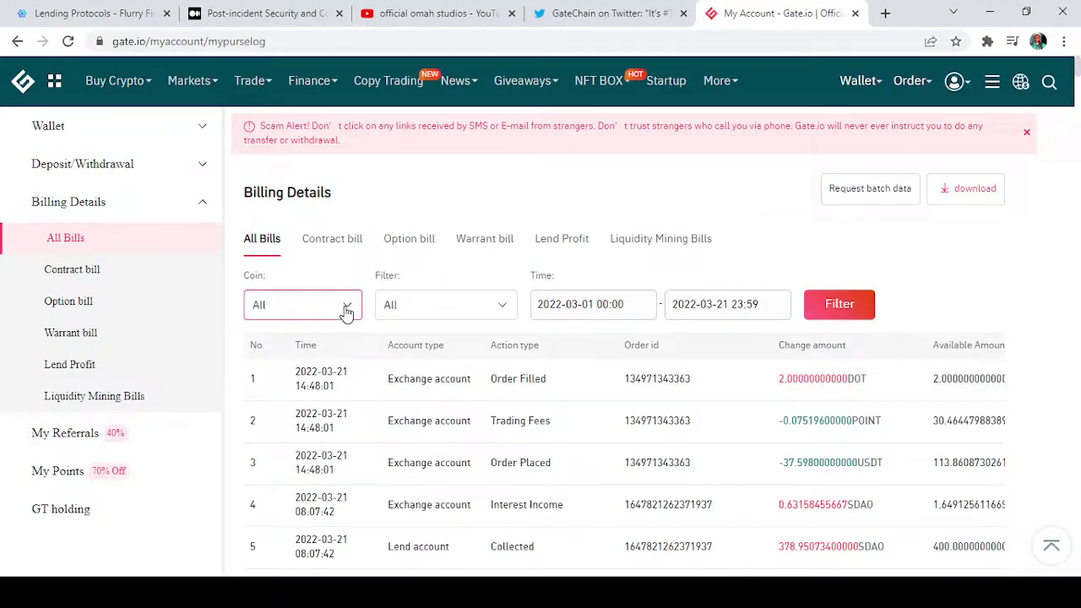
left_click(346, 311)
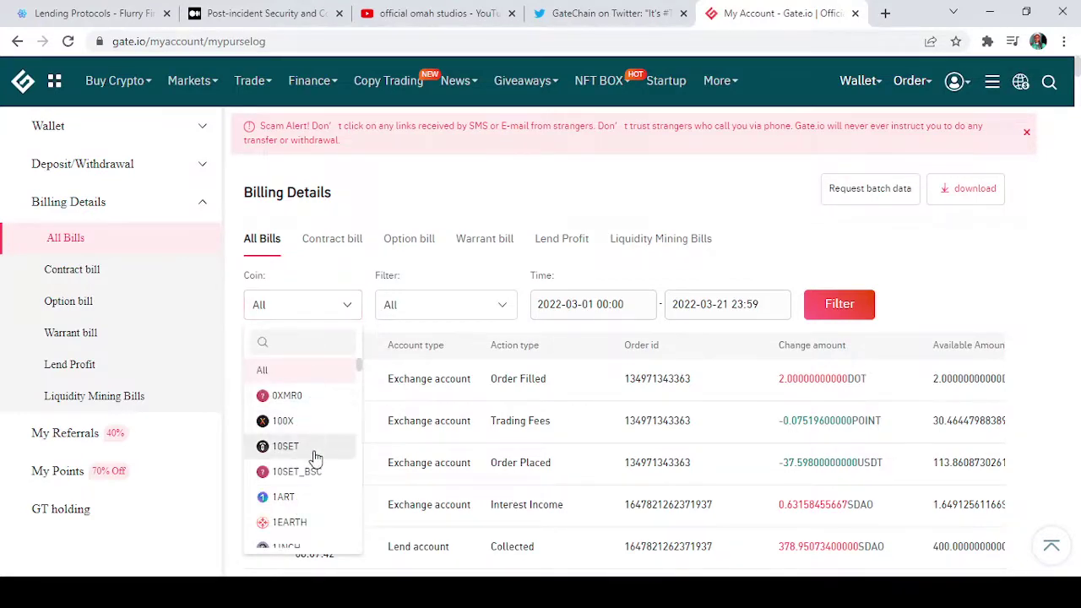
left_click(345, 306)
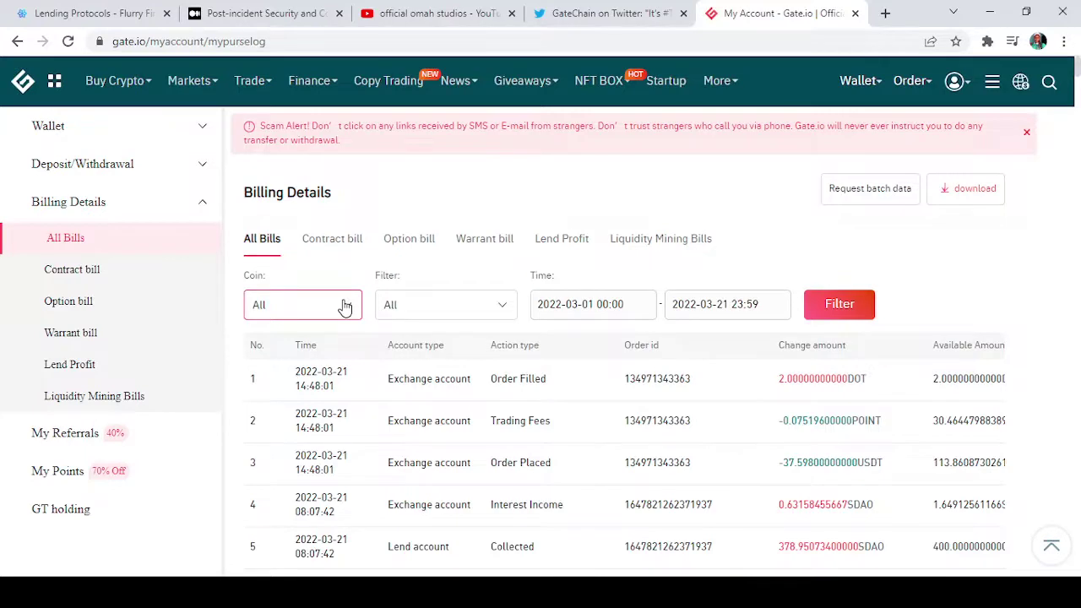
left_click(500, 311)
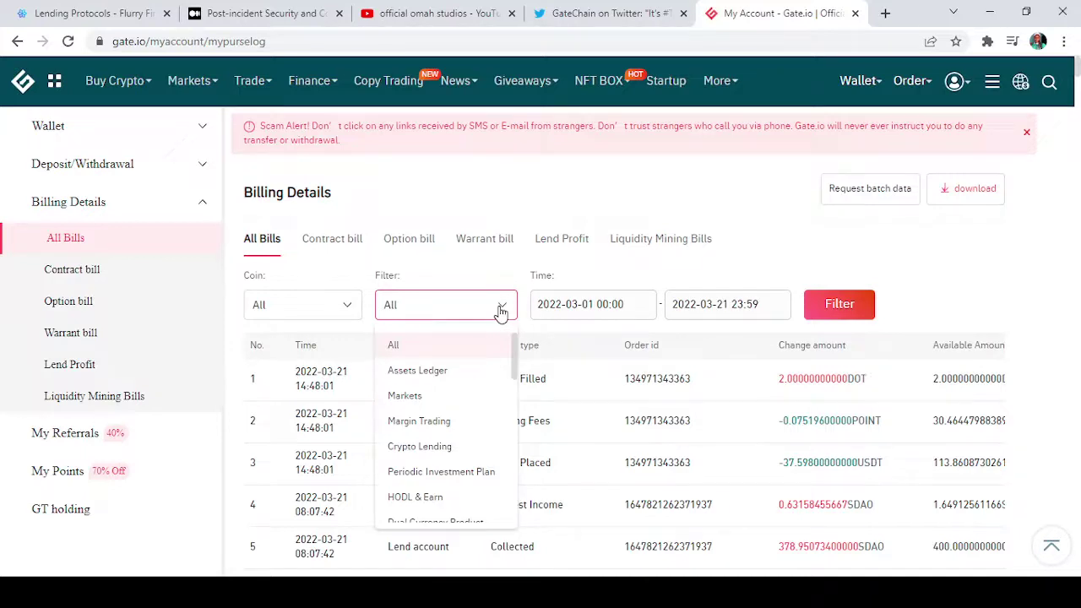
mouse_move(432, 381)
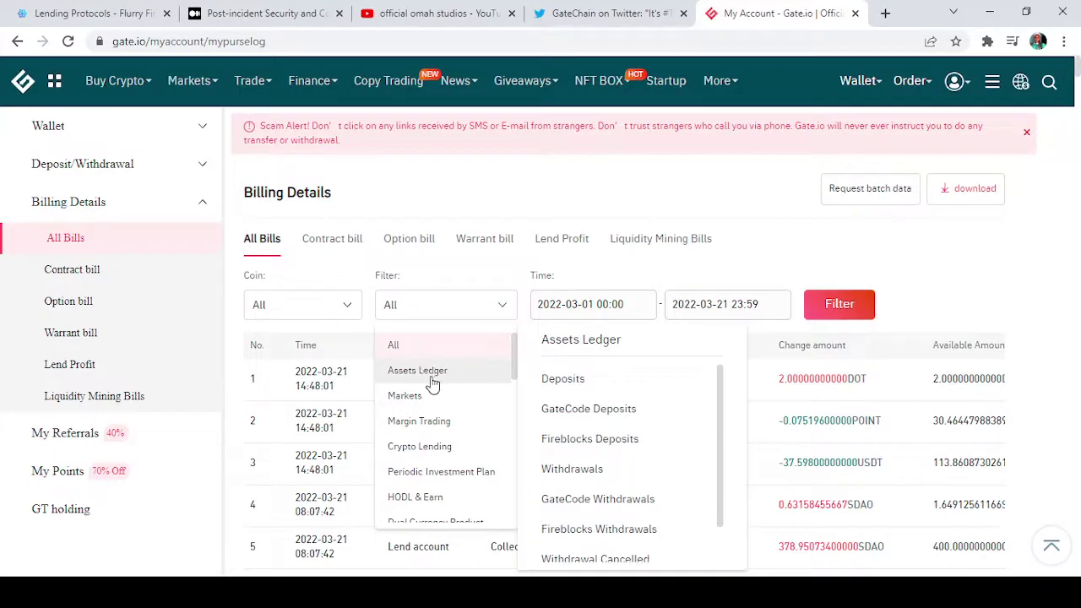
mouse_move(430, 400)
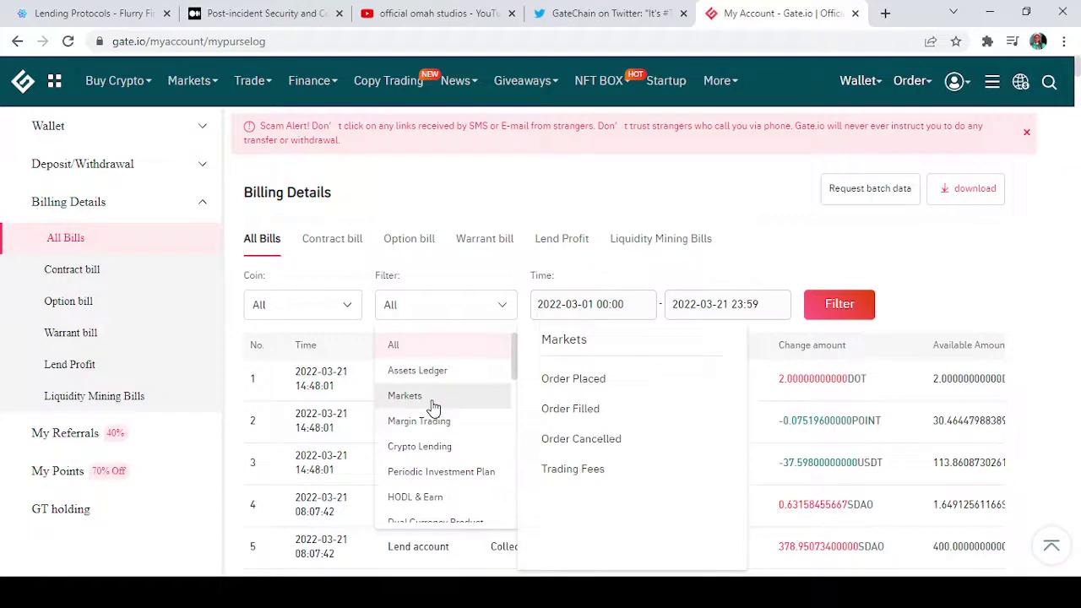
mouse_move(441, 467)
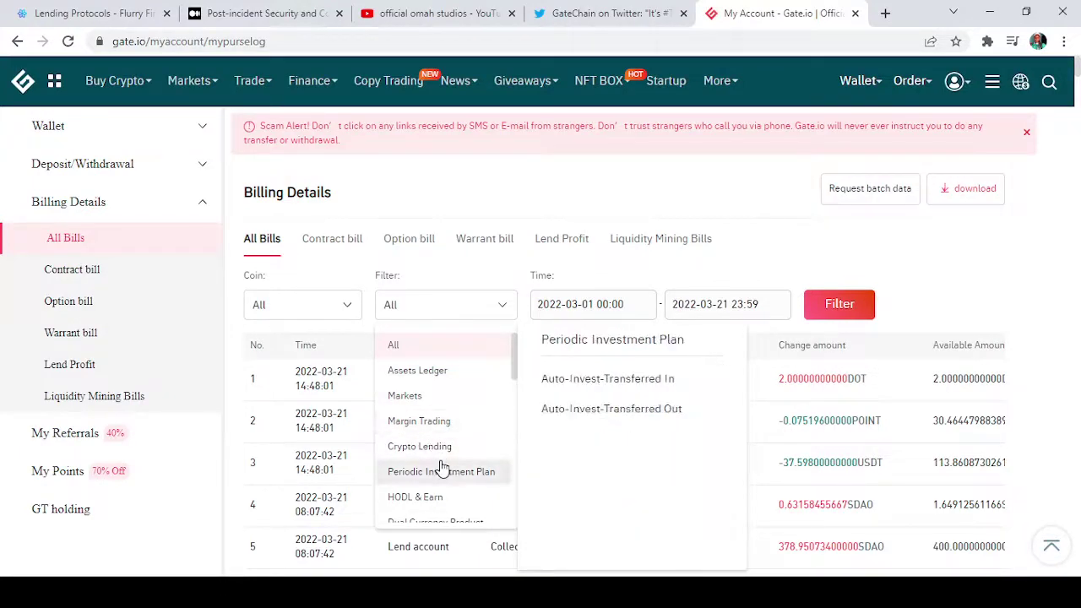
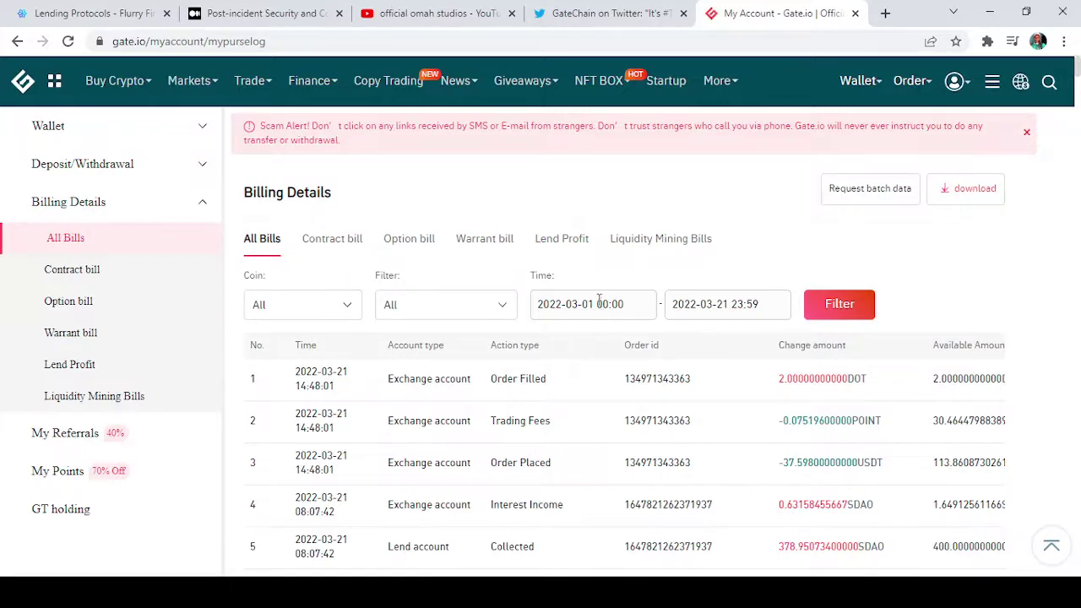
left_click(597, 304)
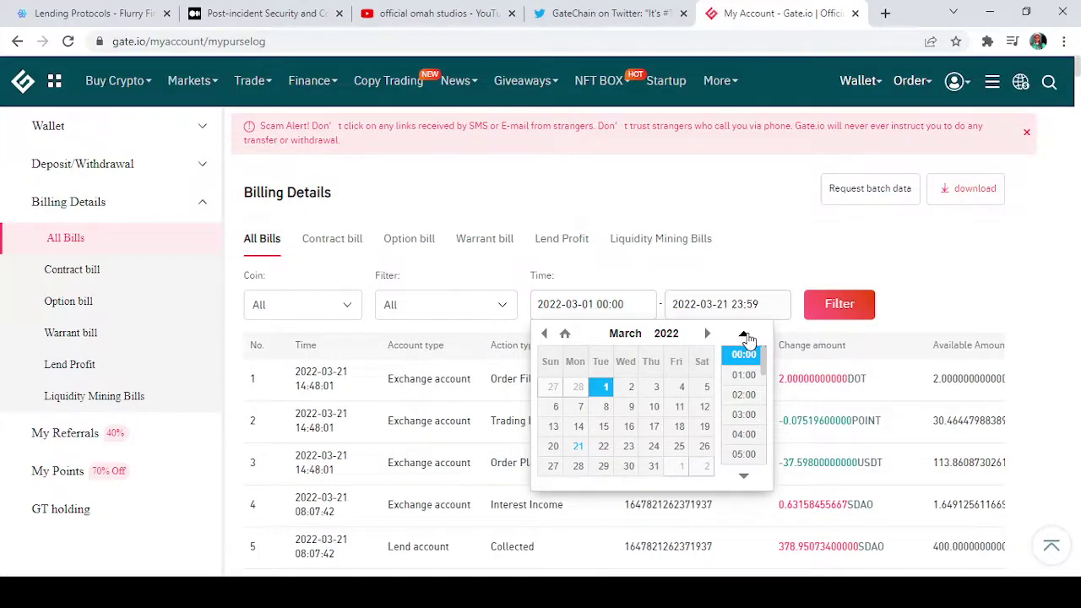
left_click(544, 334)
left_click(545, 334)
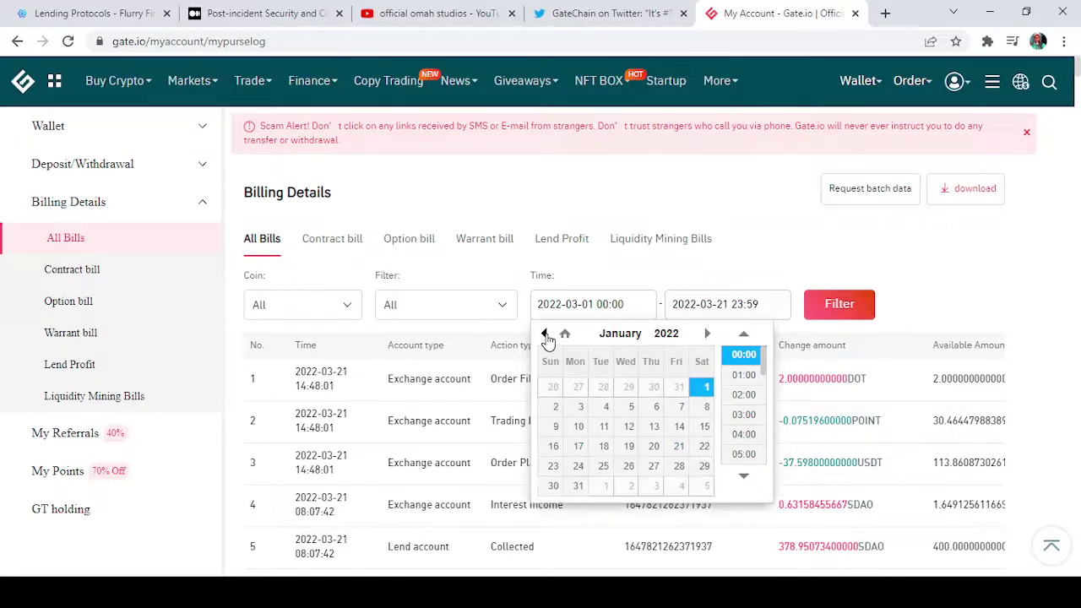
left_click(709, 384)
left_click(744, 356)
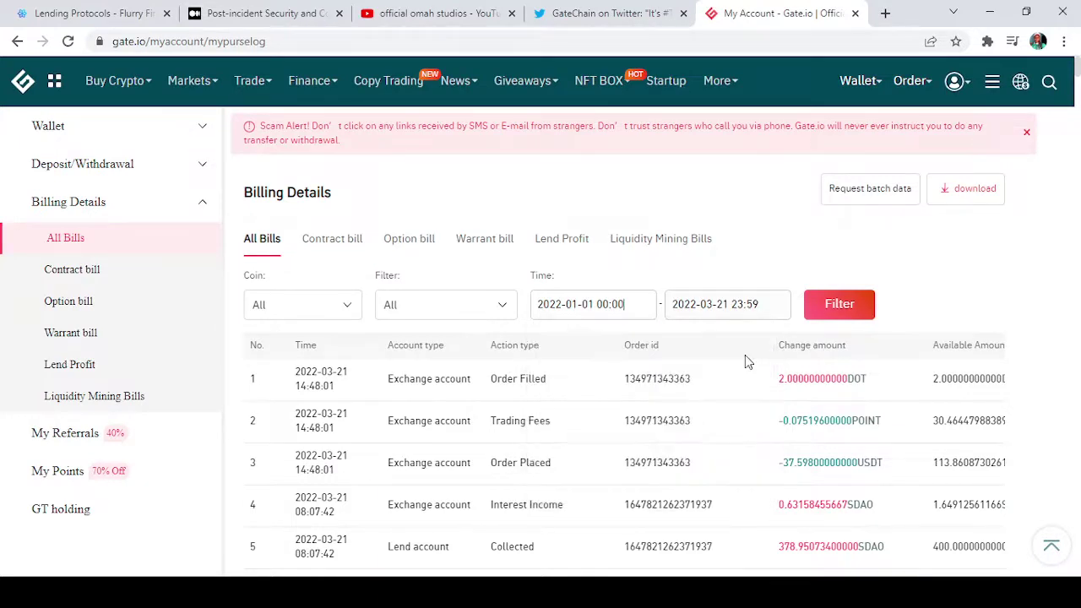
left_click(774, 302)
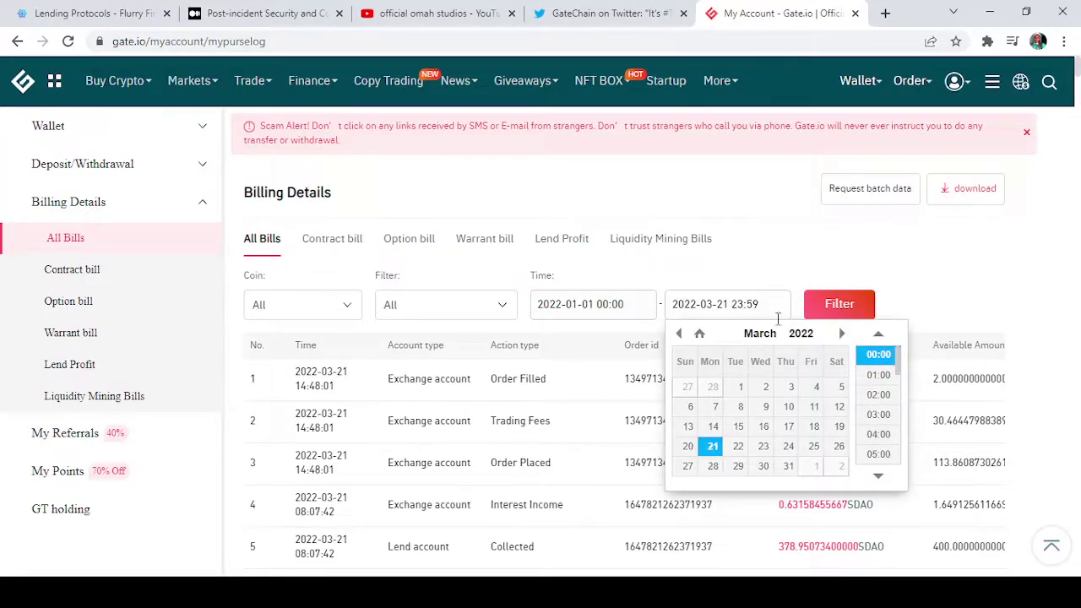
left_click(679, 334)
left_click(679, 334)
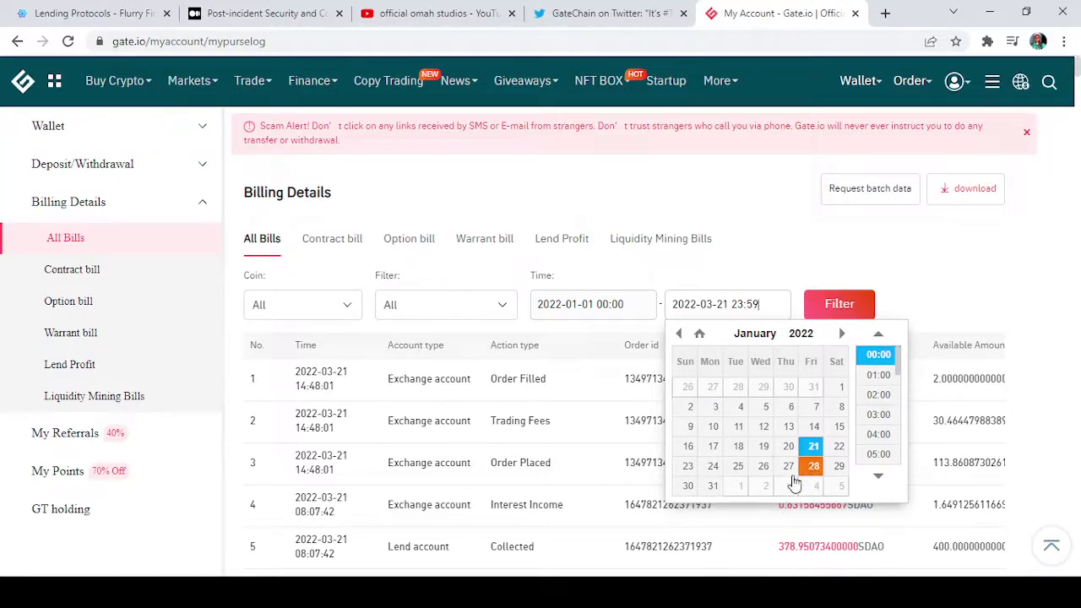
left_click(711, 488)
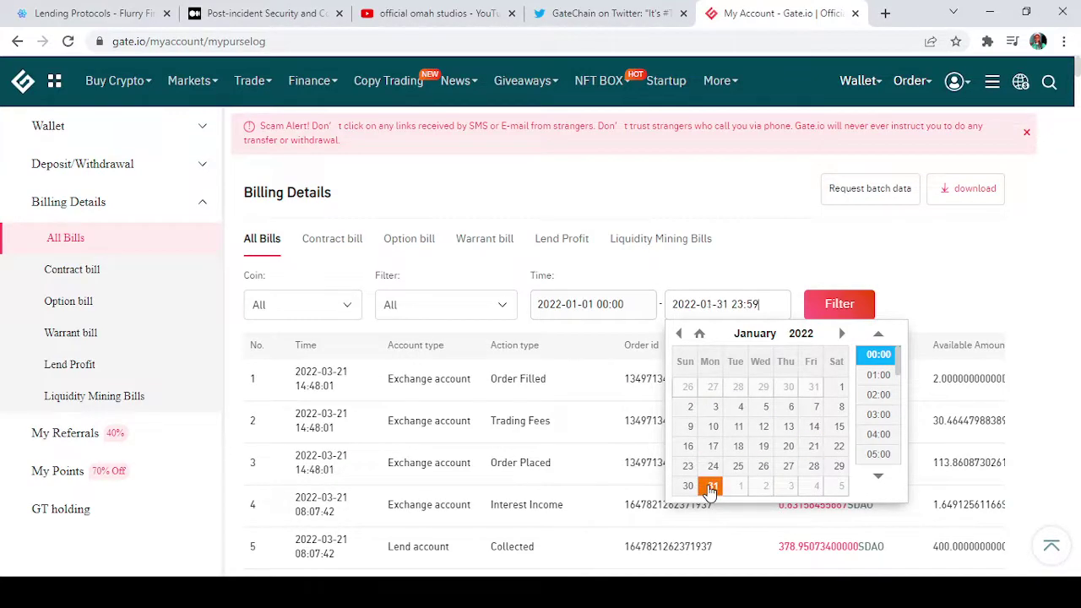
left_click(878, 354)
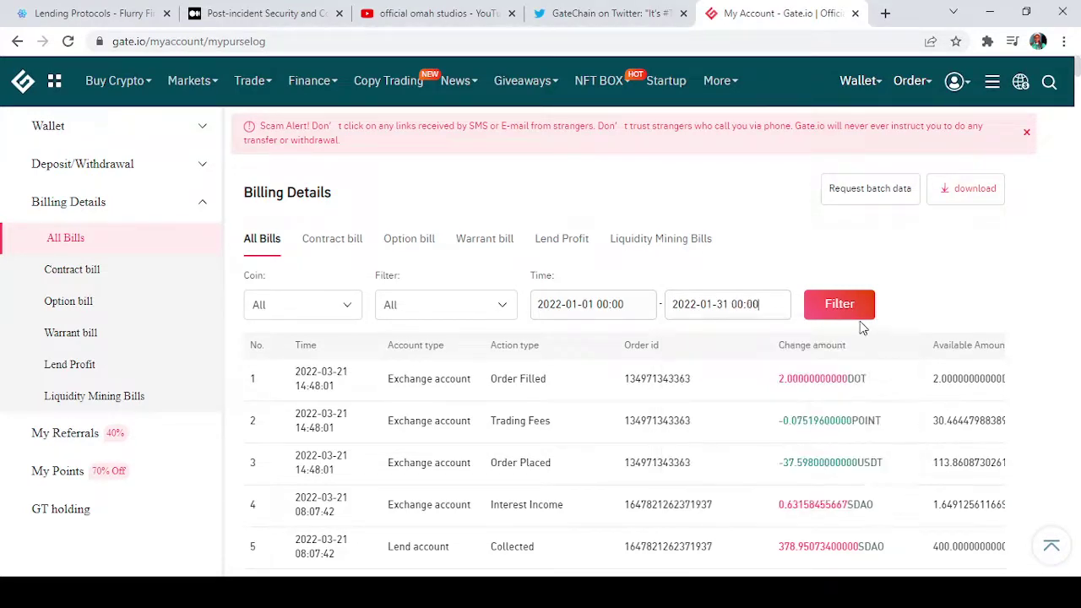
left_click(857, 315)
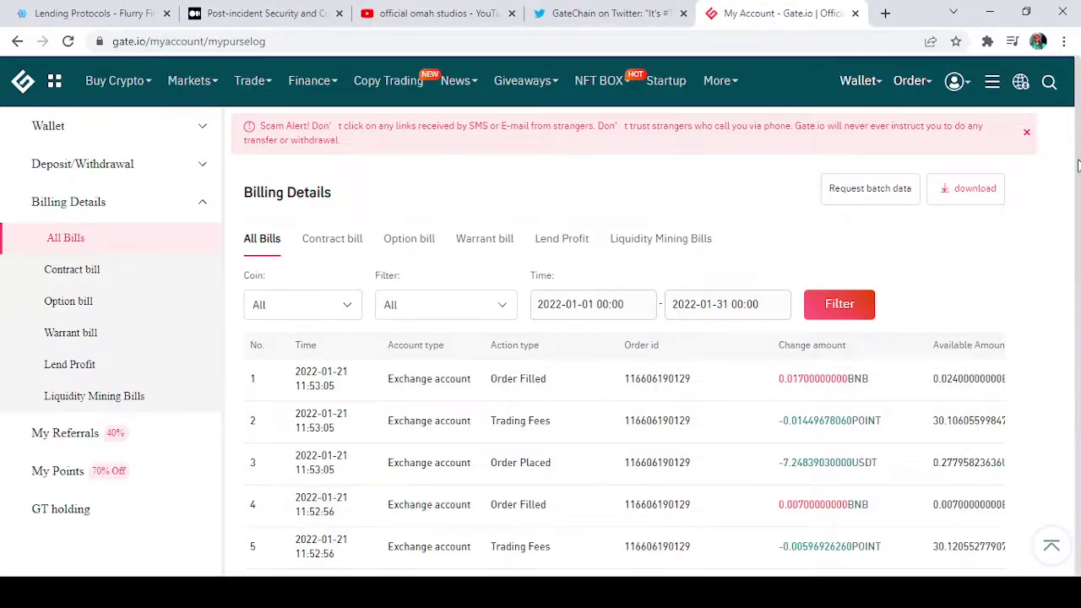
left_click_drag(1077, 165, 1073, 138)
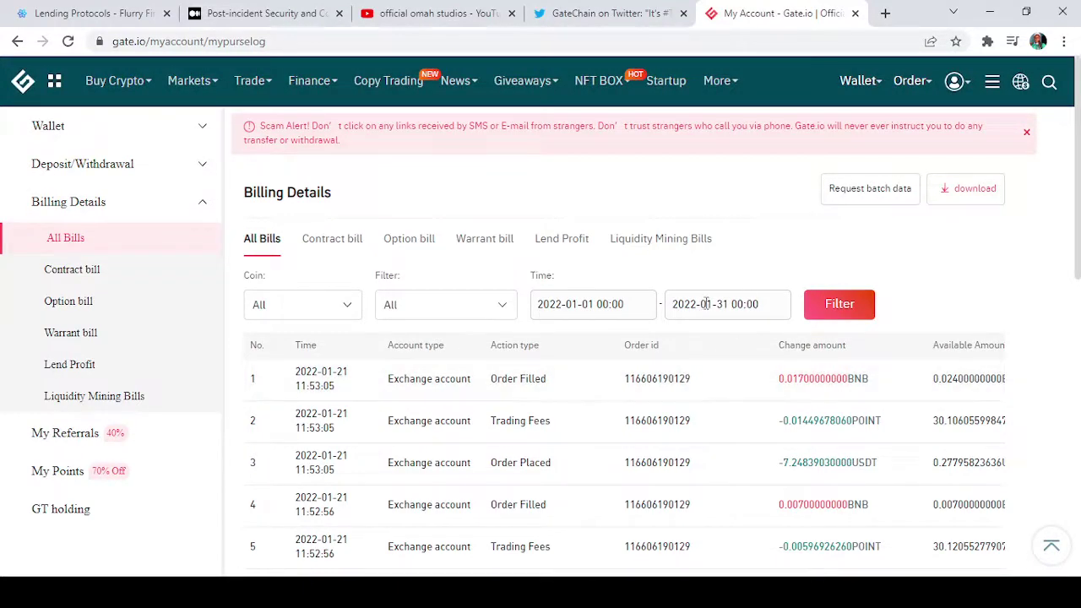
- Change the end date of the billing period to 2022-03-21, keeping the start date as it is
left_click(753, 304)
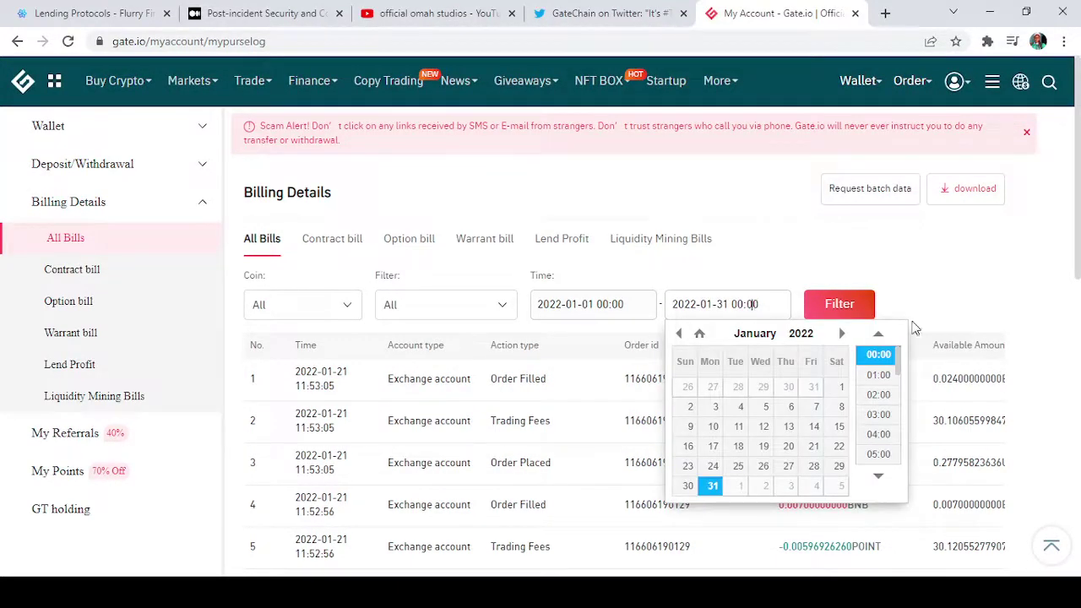
left_click(842, 334)
left_click(842, 334)
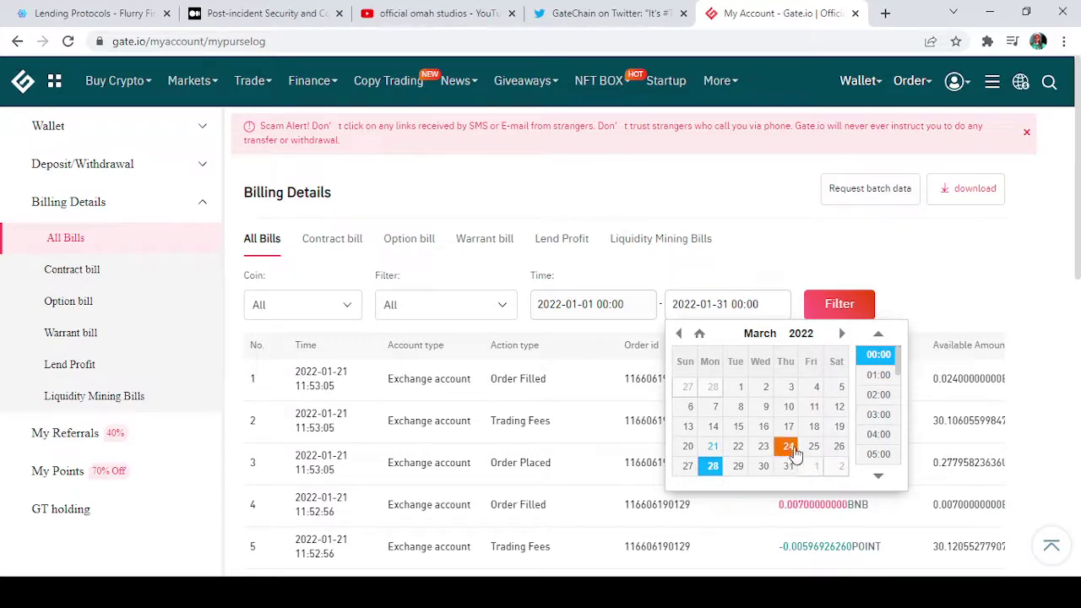
left_click(712, 447)
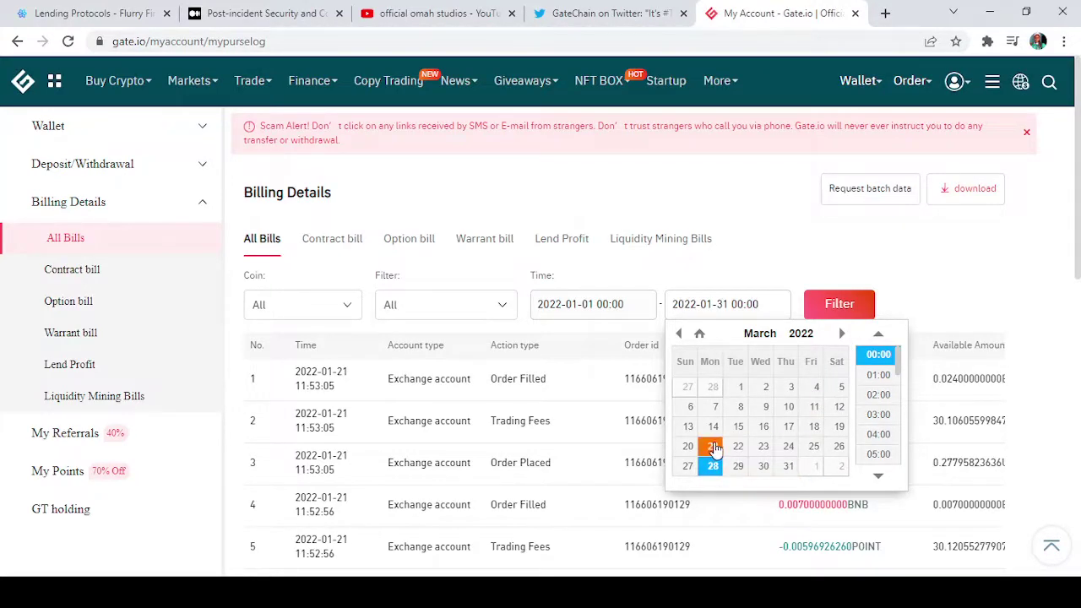
left_click(629, 309)
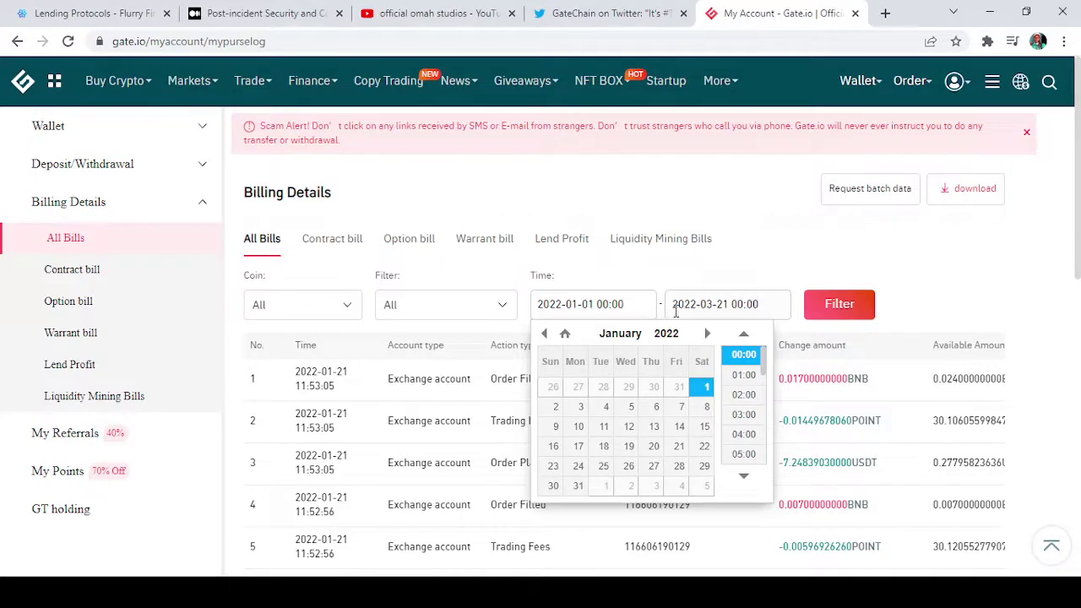
- Set the end time on 2022-03-21 to 10:00 and filter the bills for the adjusted period
left_click(770, 304)
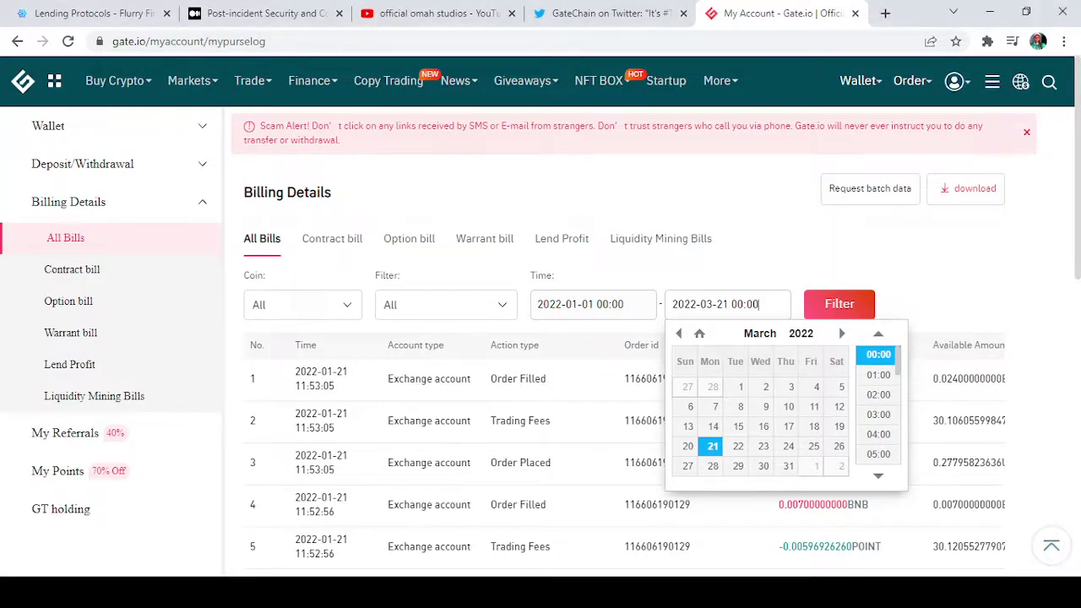
left_click(878, 476)
left_click(878, 476)
left_click(878, 476)
left_click(878, 476)
left_click(878, 476)
left_click(878, 476)
left_click(878, 478)
left_click(878, 478)
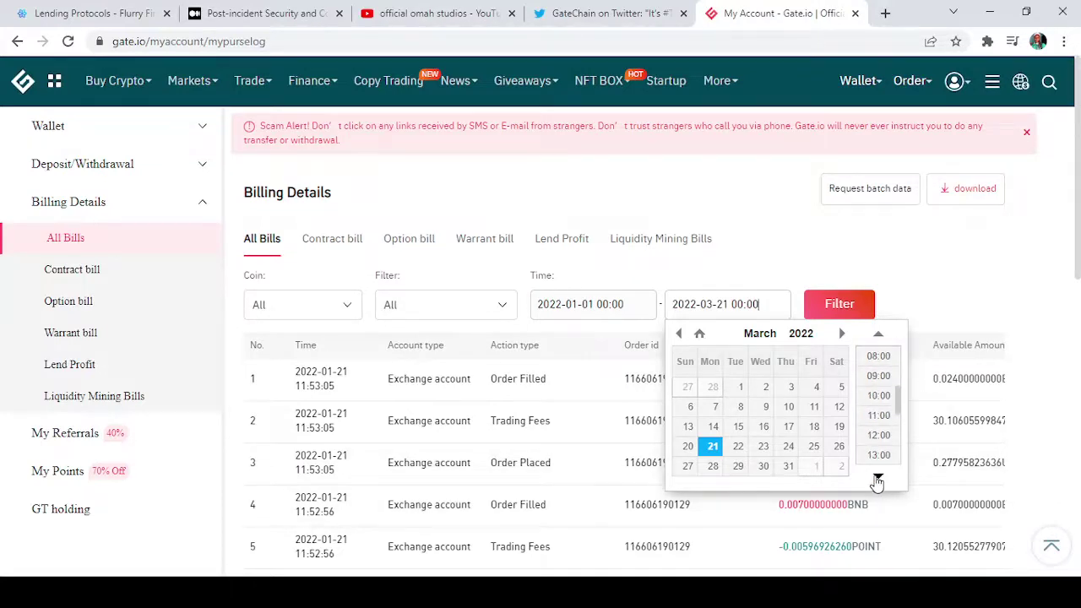
left_click(878, 395)
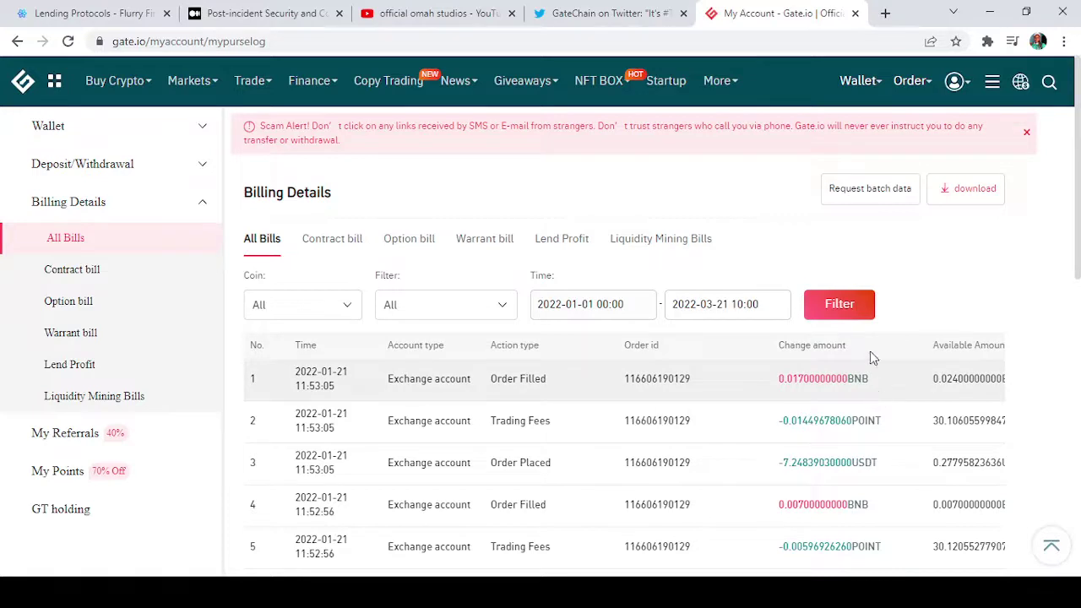
left_click(853, 312)
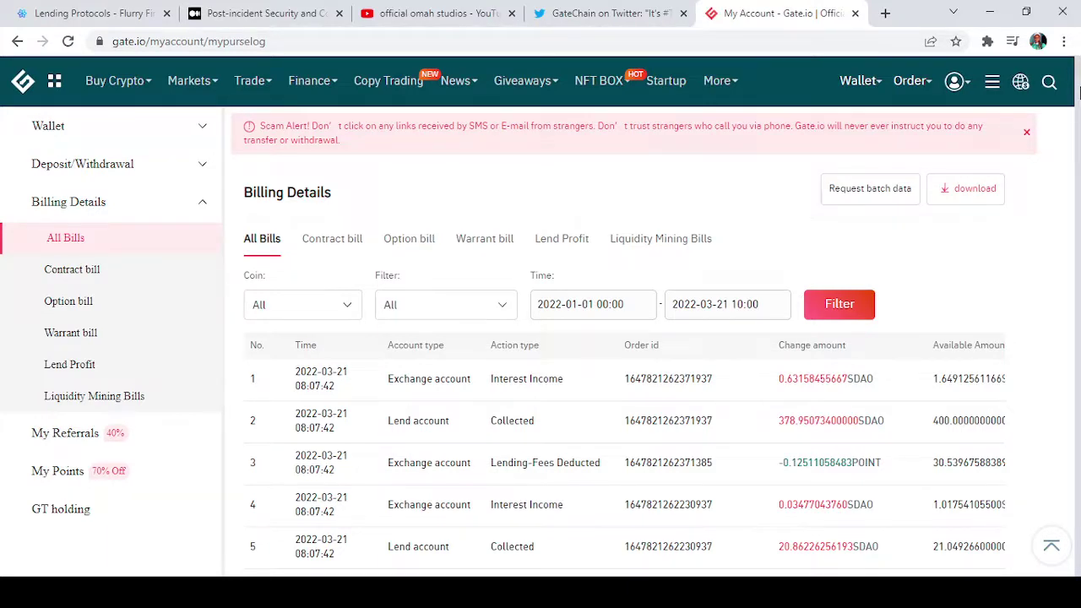
- Examine the filtered bill records through the end of the first page, including their times, account types, action types and change amounts
scroll(1076, 87, "down", 10)
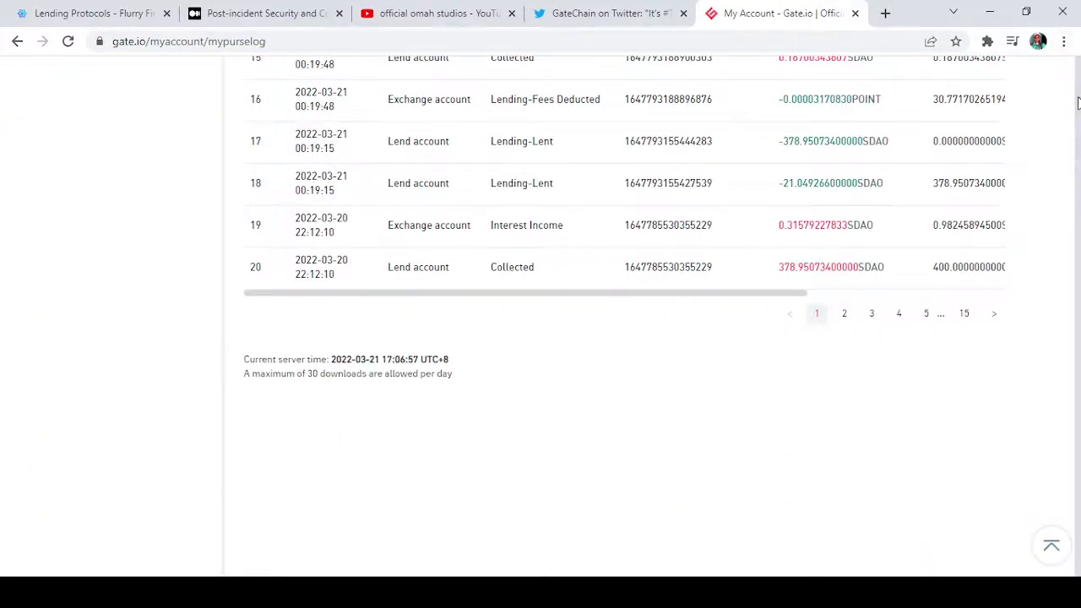
scroll(1077, 101, "up", 10)
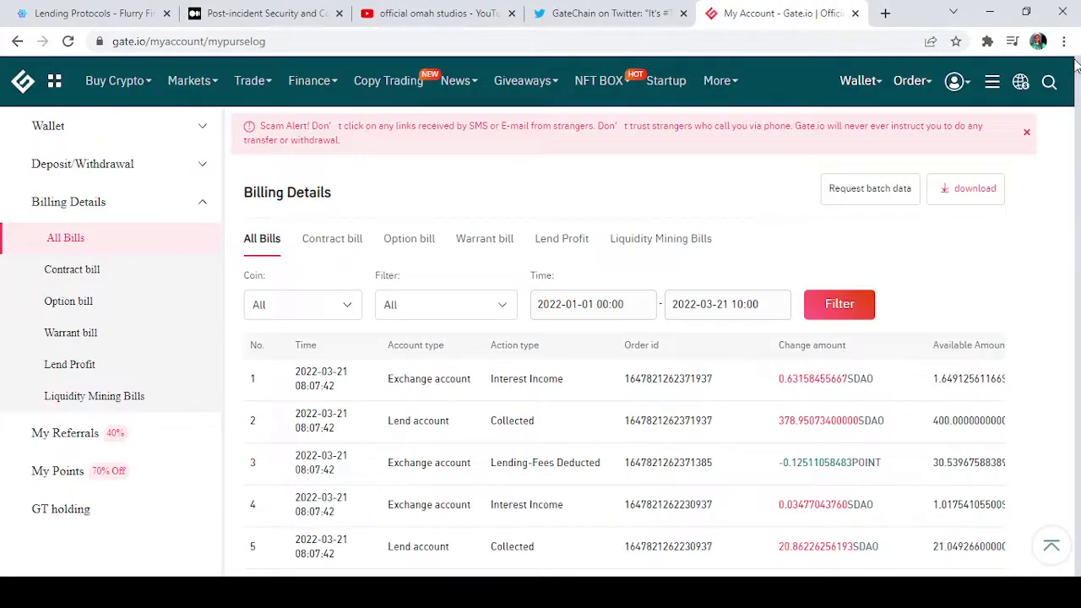
scroll(1076, 72, "down", 2)
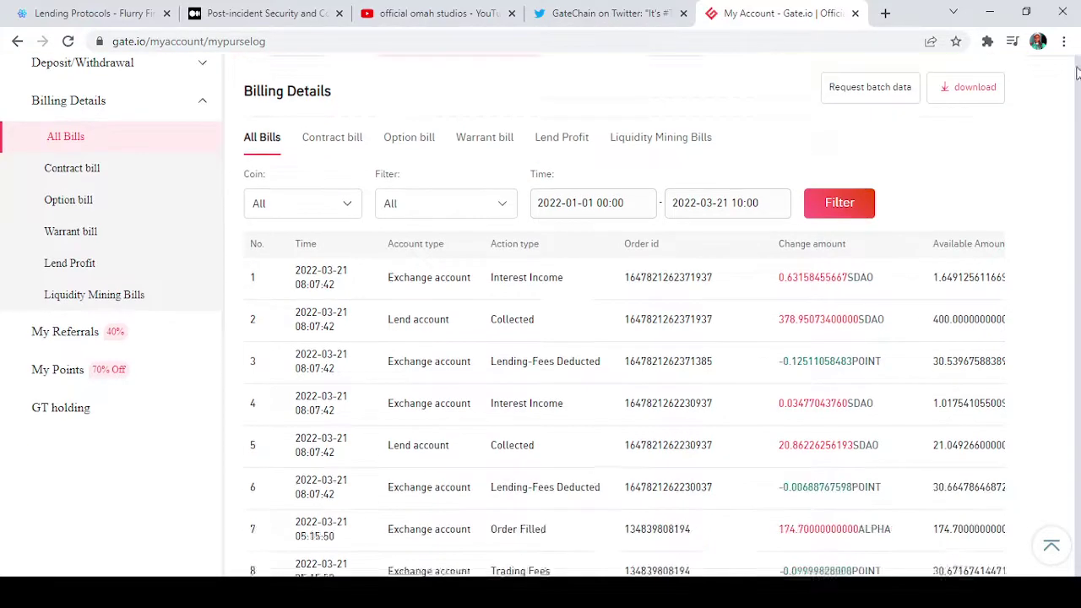
scroll(1077, 76, "down", 2)
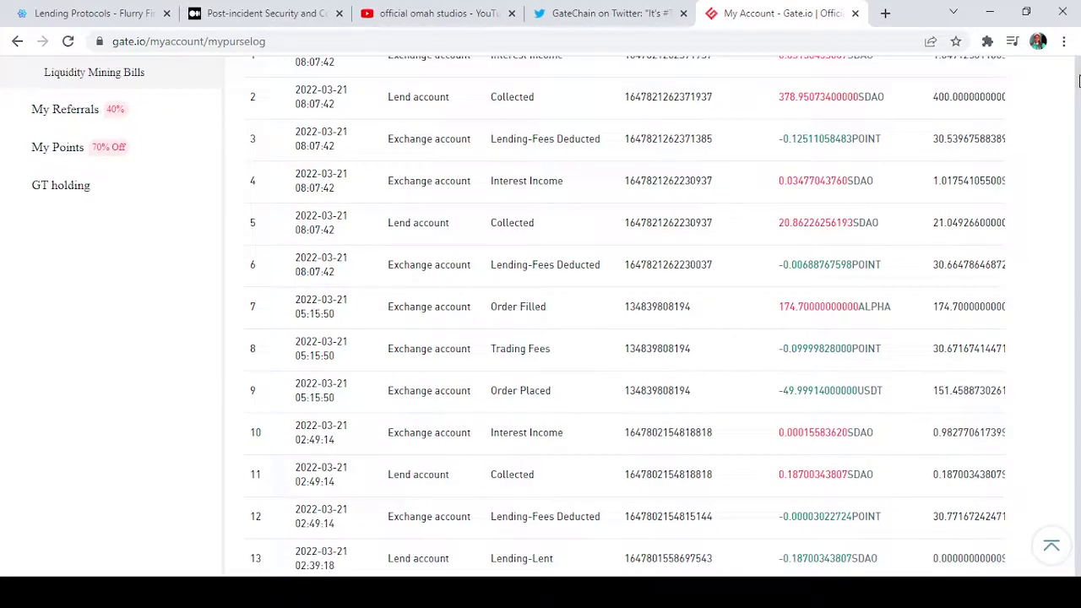
scroll(1078, 80, "down", 1)
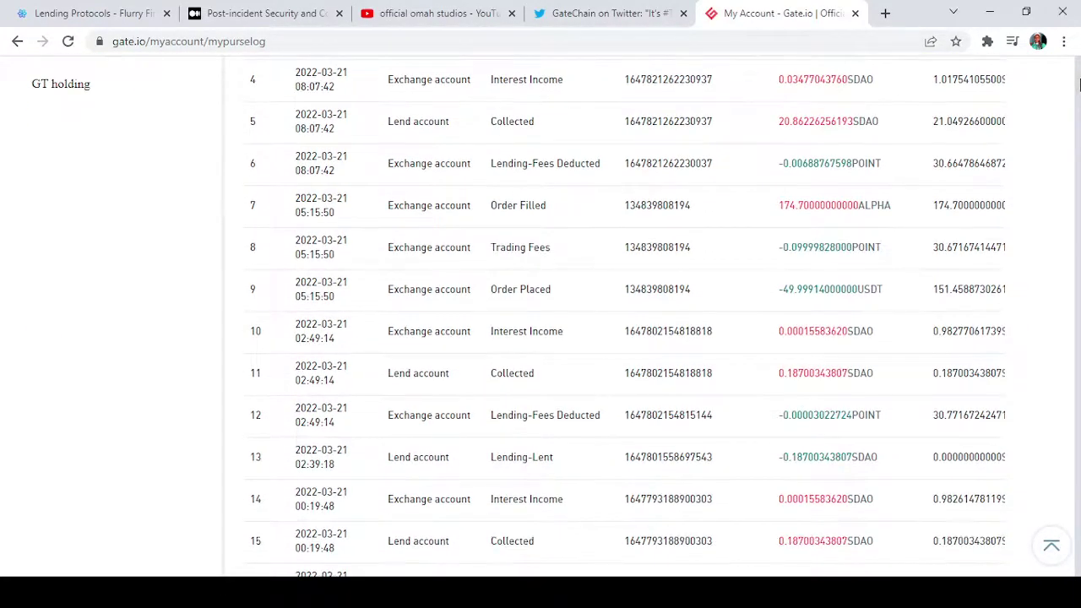
scroll(1078, 87, "down", 1)
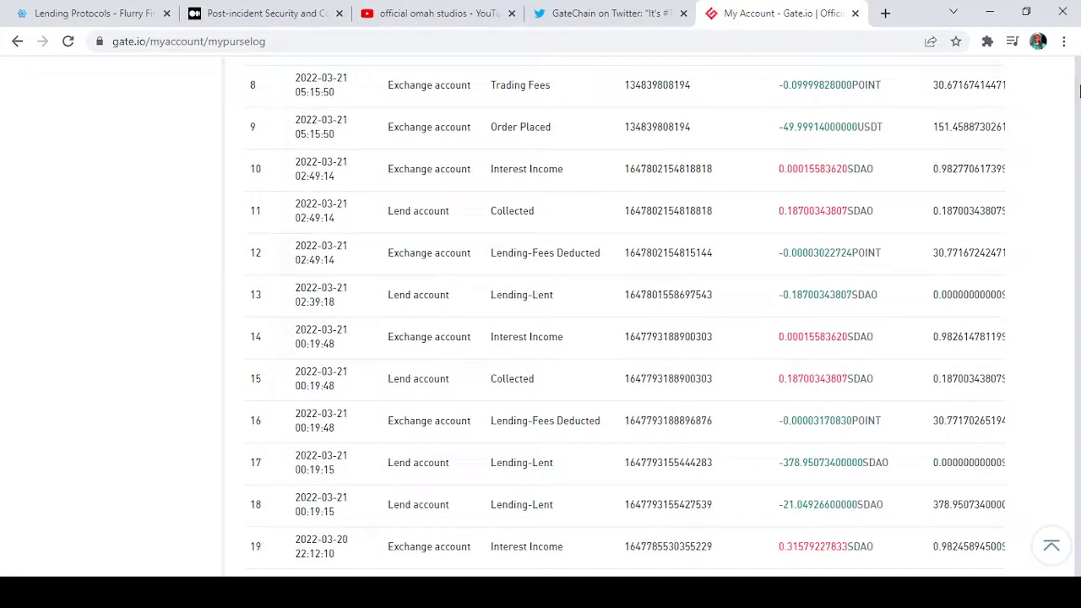
scroll(1078, 93, "down", 1)
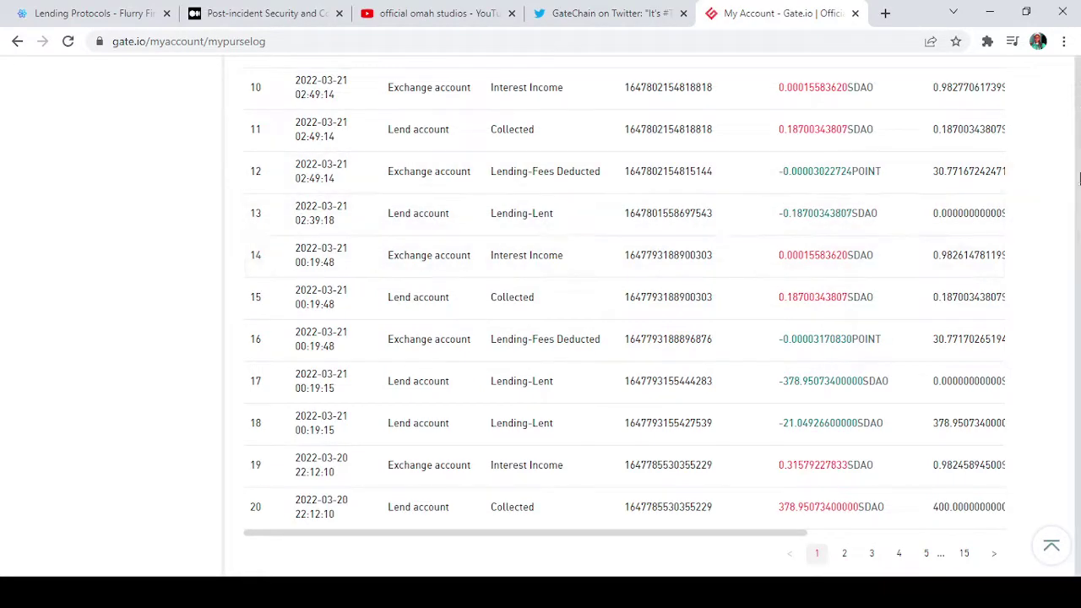
scroll(1076, 100, "up", 2)
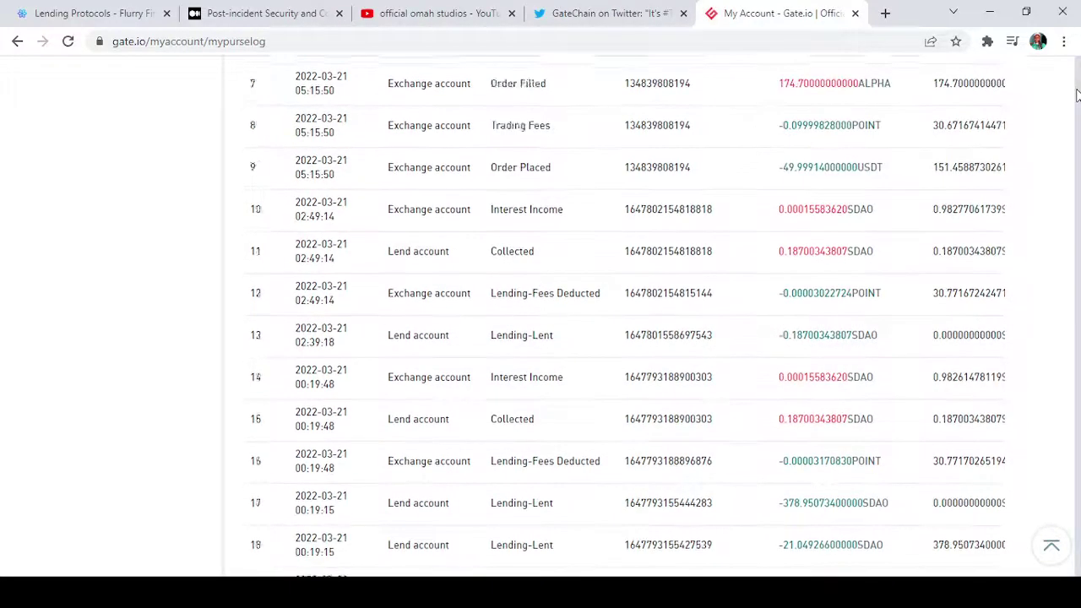
scroll(1076, 93, "up", 2)
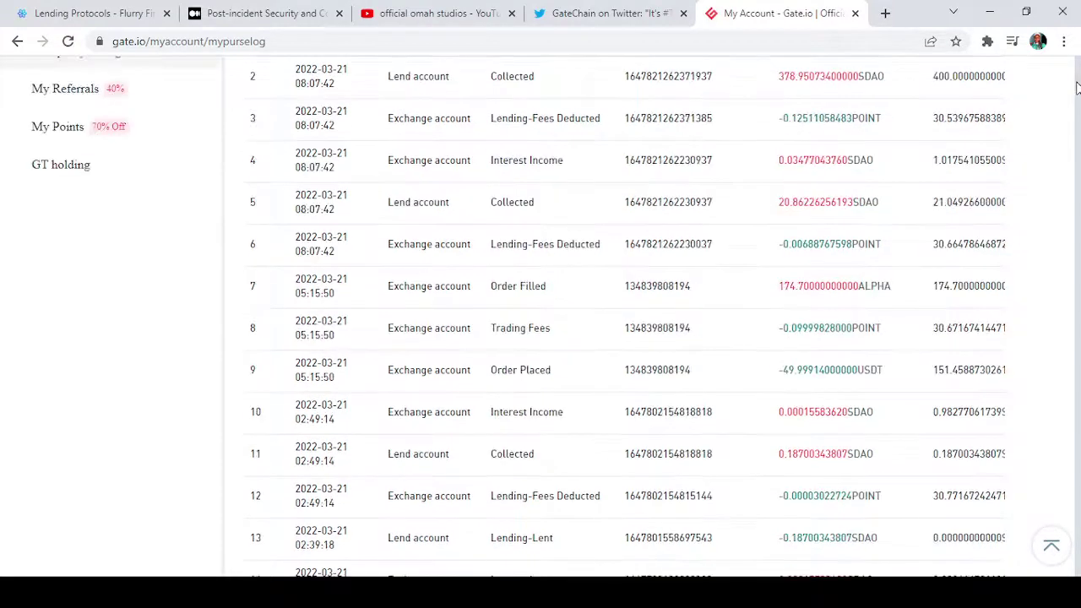
scroll(1077, 88, "up", 1)
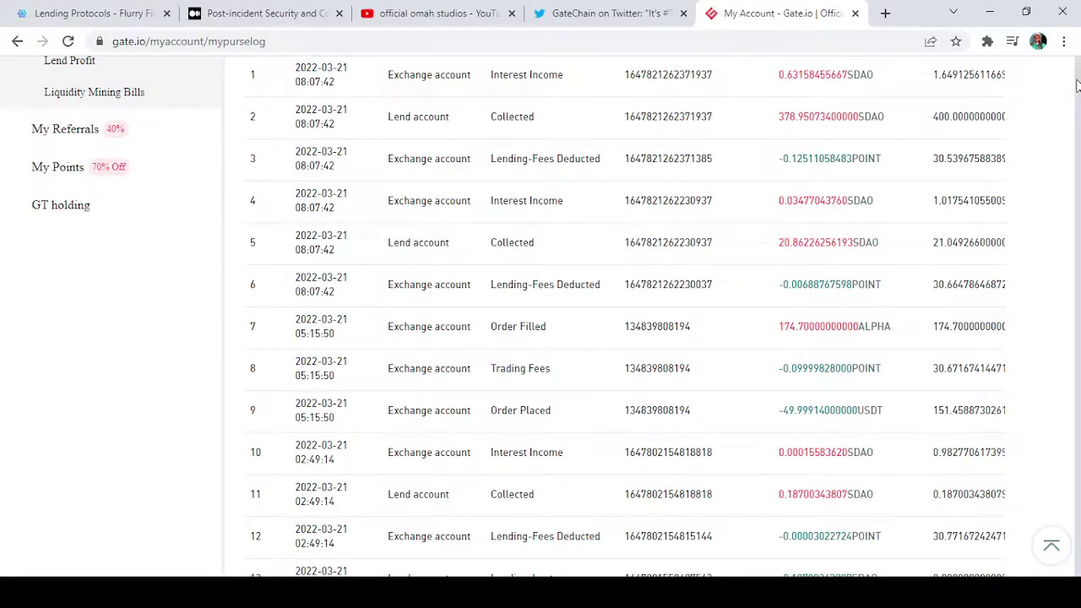
scroll(1076, 84, "up", 3)
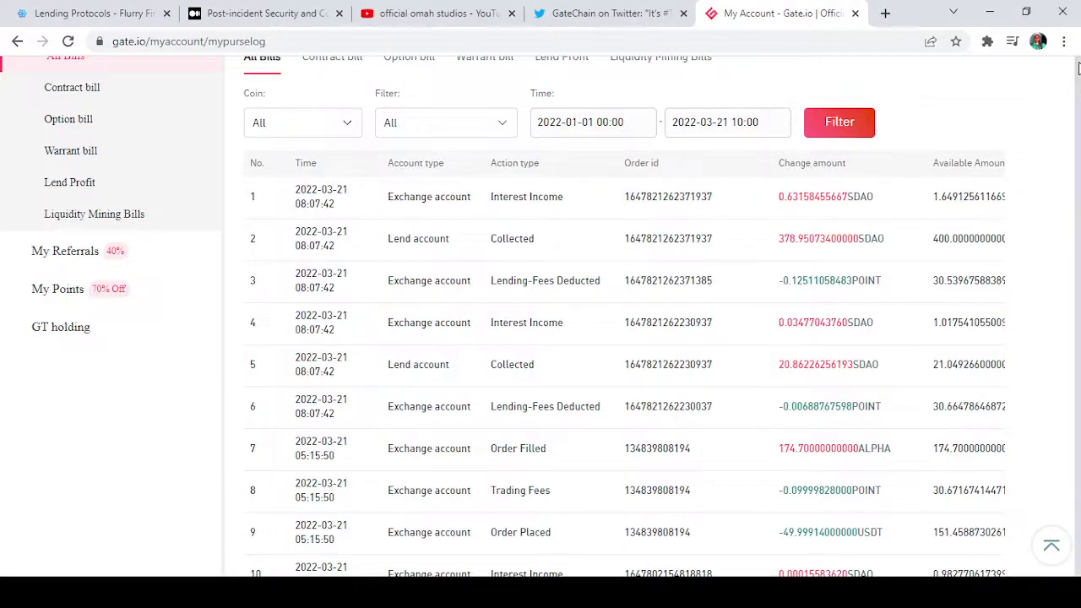
scroll(1077, 73, "up", 3)
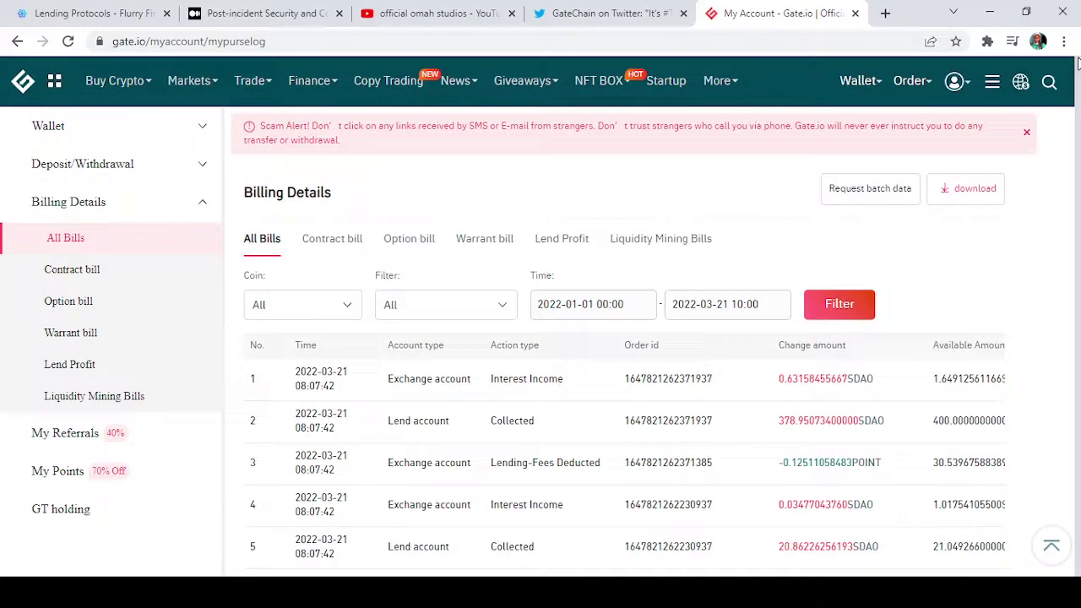
- Download the filtered bills as a CSV file and open the downloaded file
mouse_move(1049, 81)
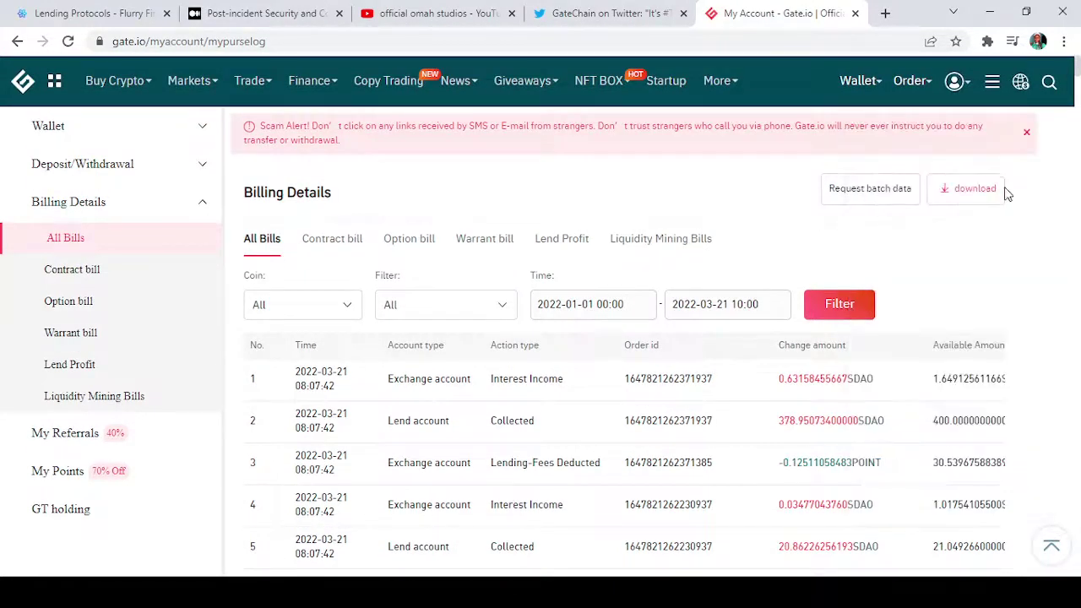
left_click(977, 196)
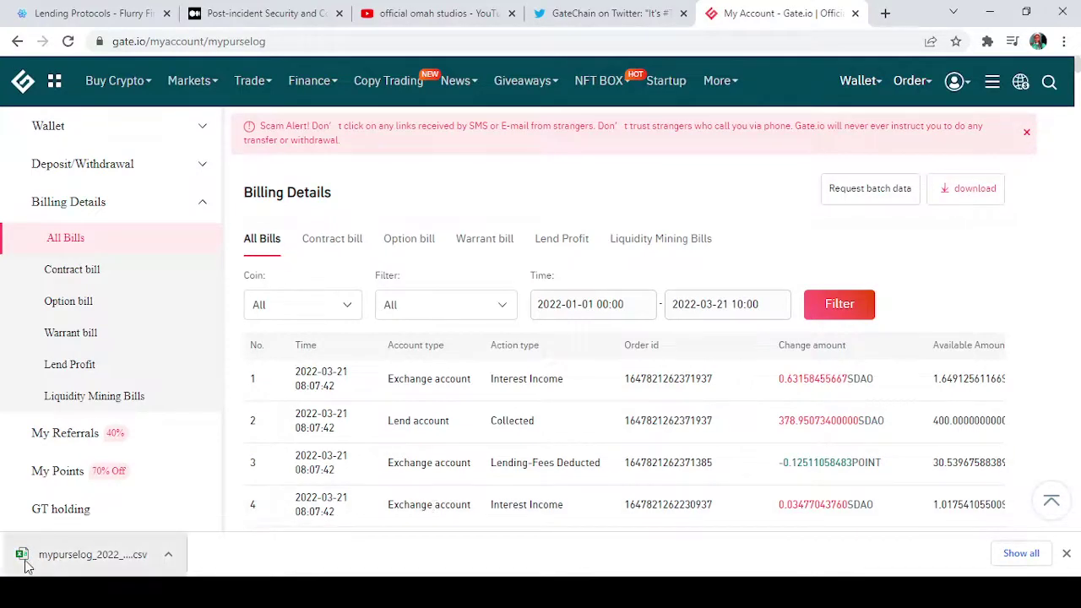
left_click(85, 564)
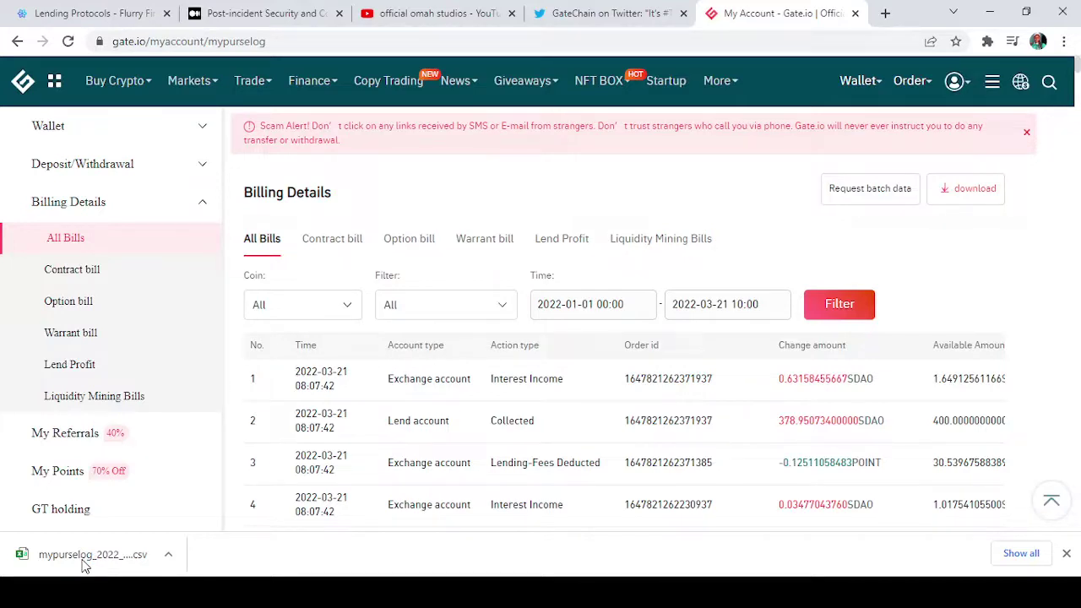
left_click(116, 558)
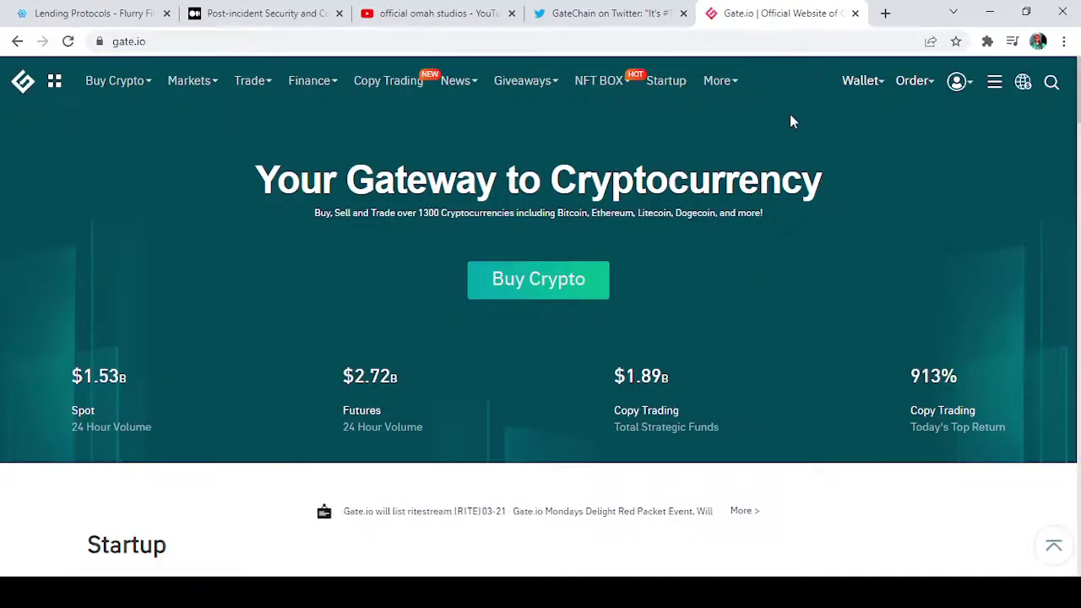
- From the home page, open the wallet's Funds Overview and go to All Bills under Billing Details
mouse_move(867, 90)
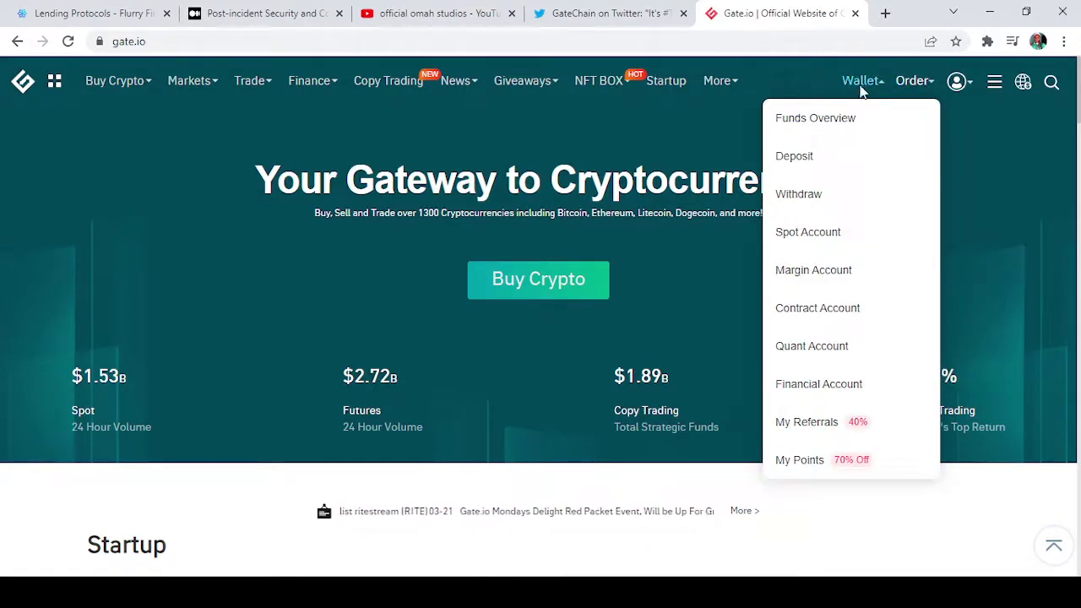
left_click(838, 122)
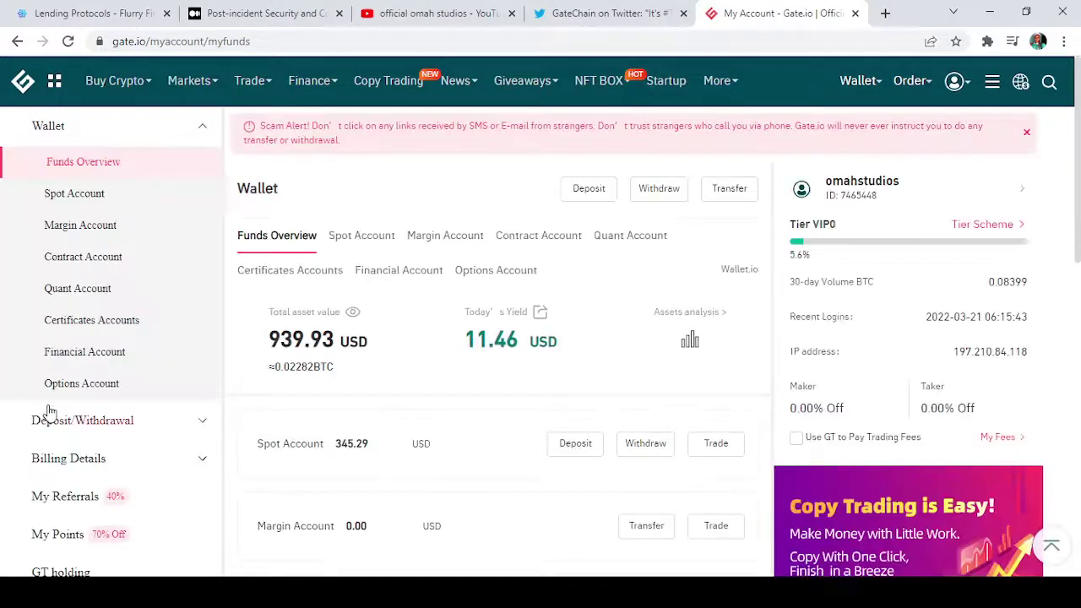
left_click(81, 467)
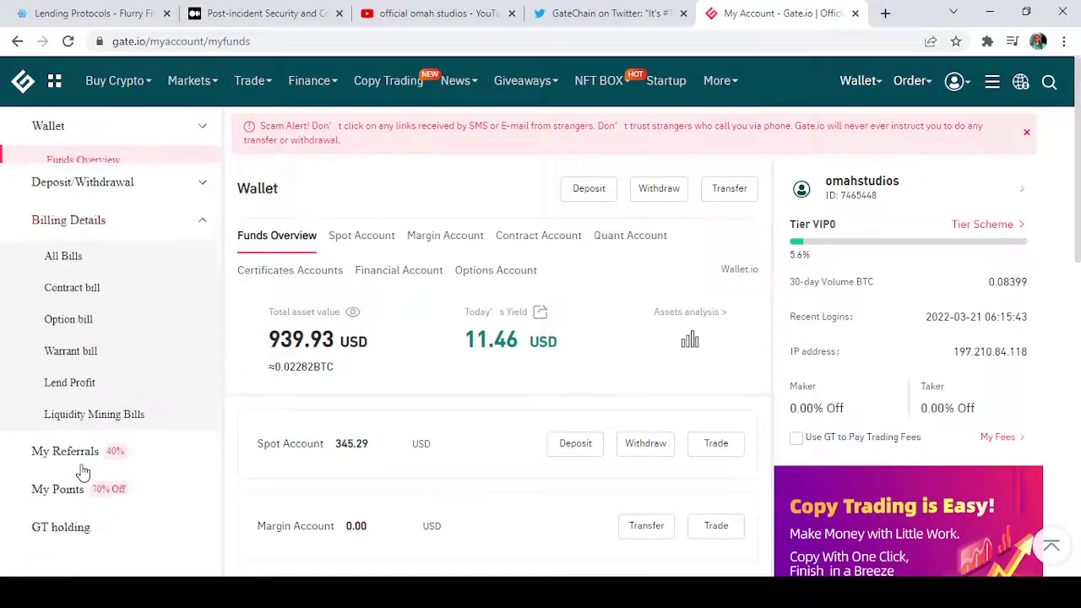
left_click(75, 247)
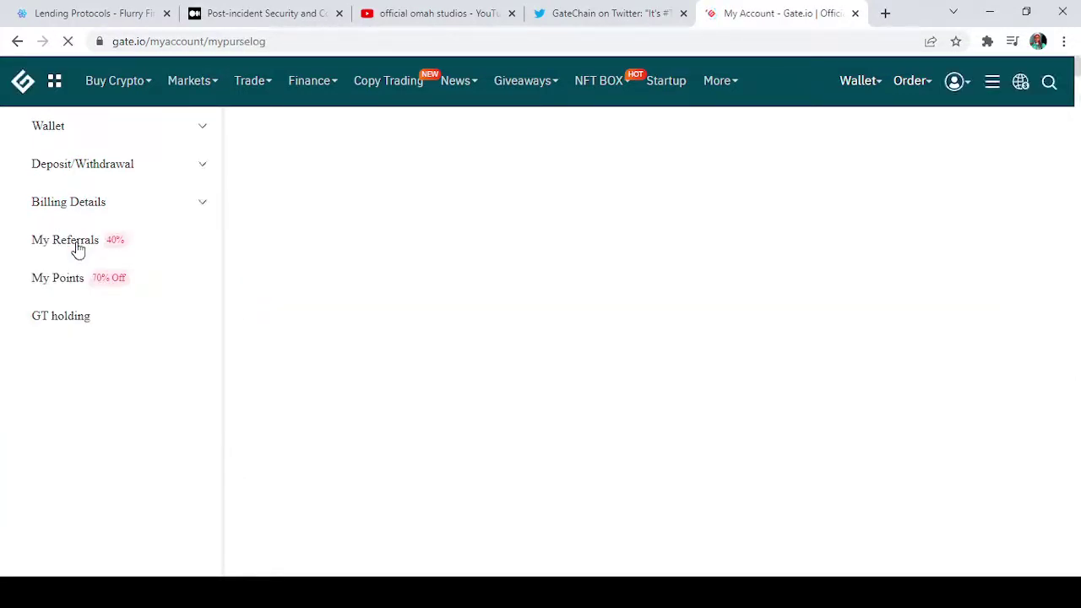